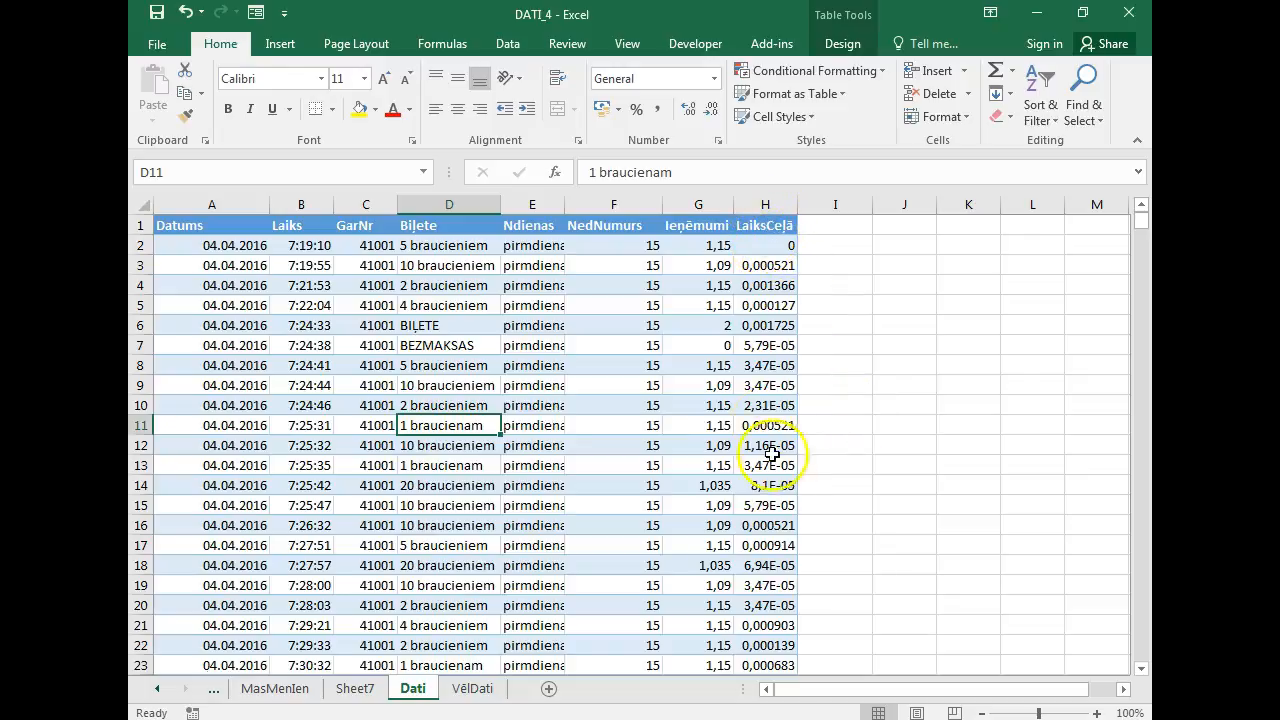
{"action": "left_click_drag", "start_coordinate": [775, 262], "coordinate": [766, 686]}
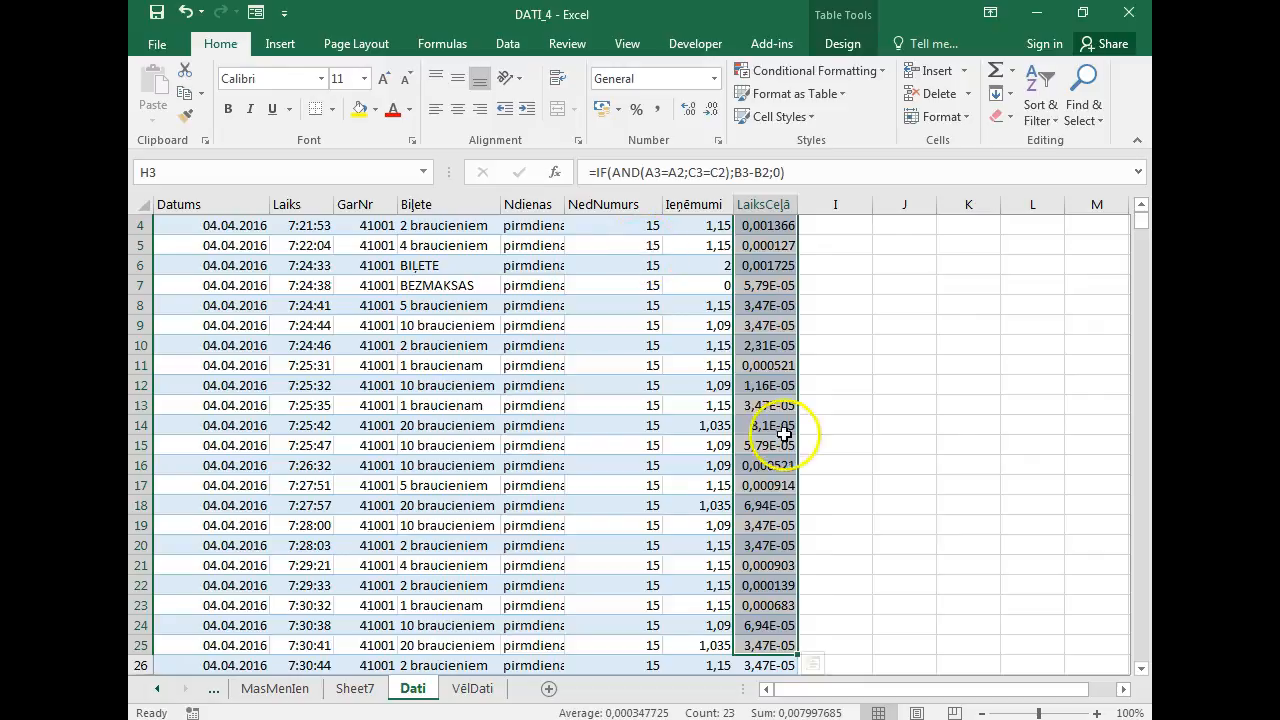
{"action": "left_click", "coordinate": [778, 392]}
{"action": "scroll", "coordinate": [781, 397], "scroll_direction": "up", "scroll_amount": 1}
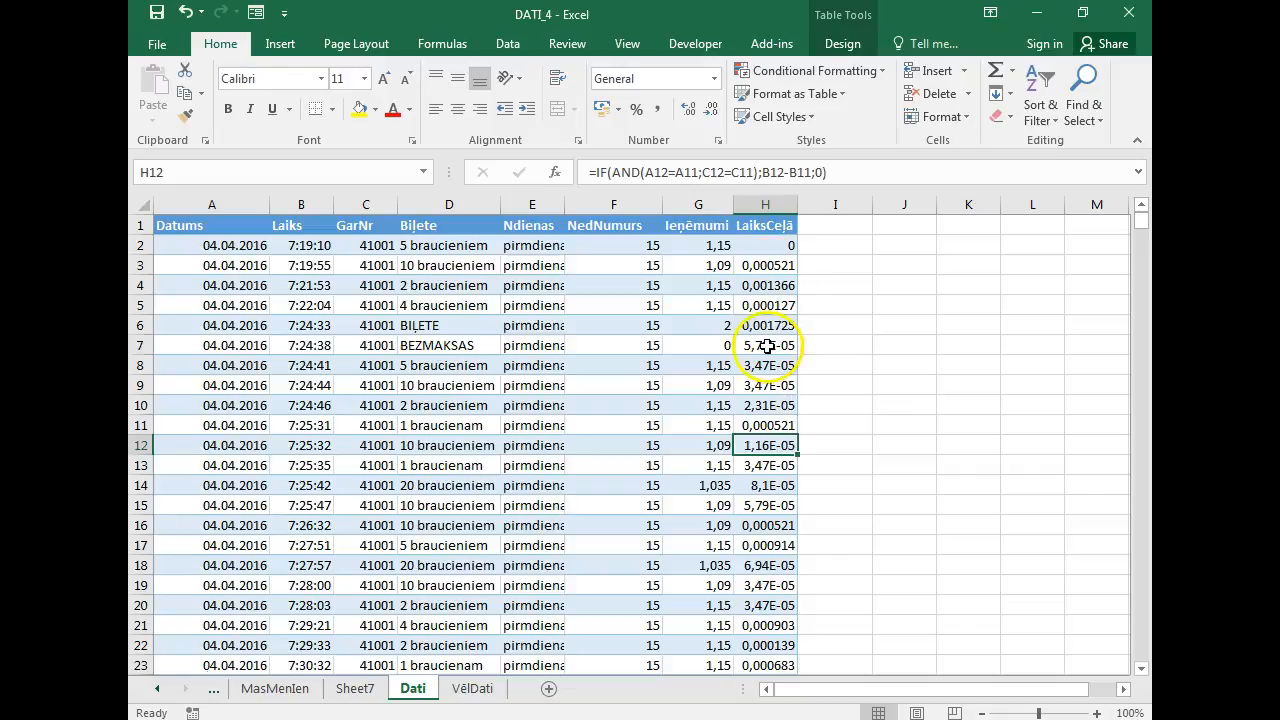
Enter the time limit 00:20:00 in cell K4, beside the table.
{"action": "left_click", "coordinate": [971, 289]}
{"action": "type", "text": "00"}
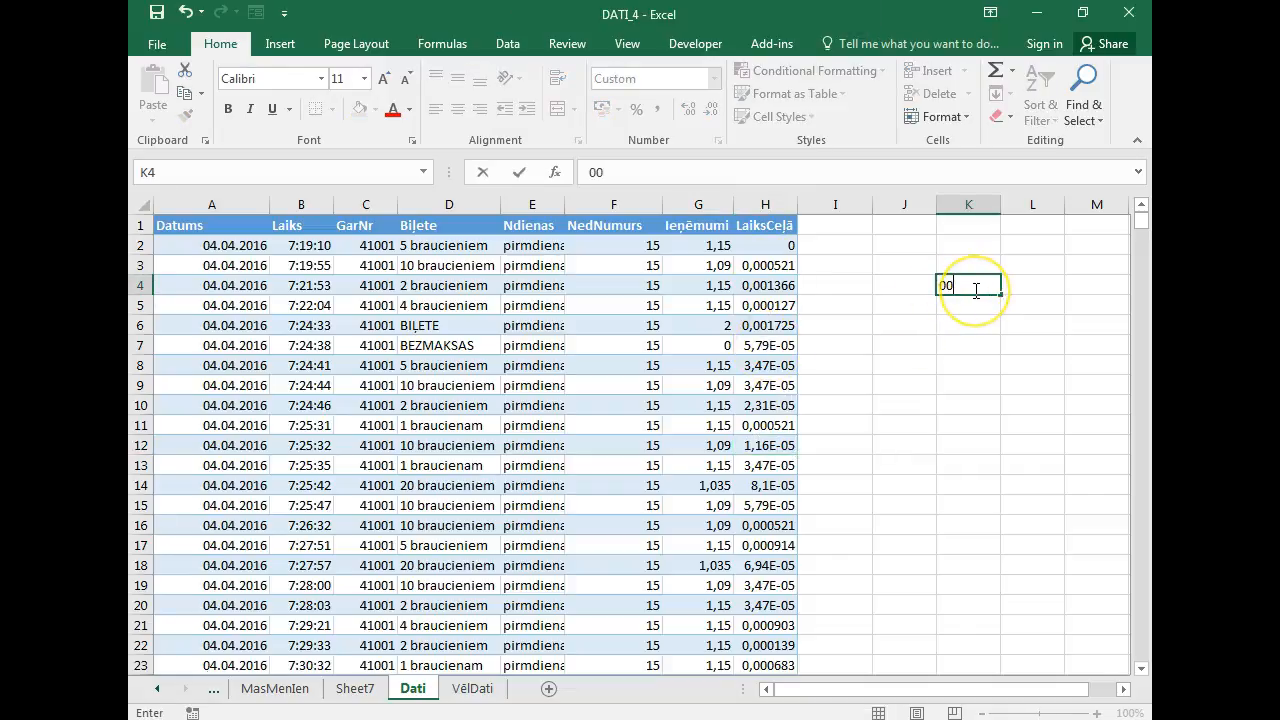
{"action": "type", "text": ":20:20:00"}
{"action": "key", "text": "Return"}
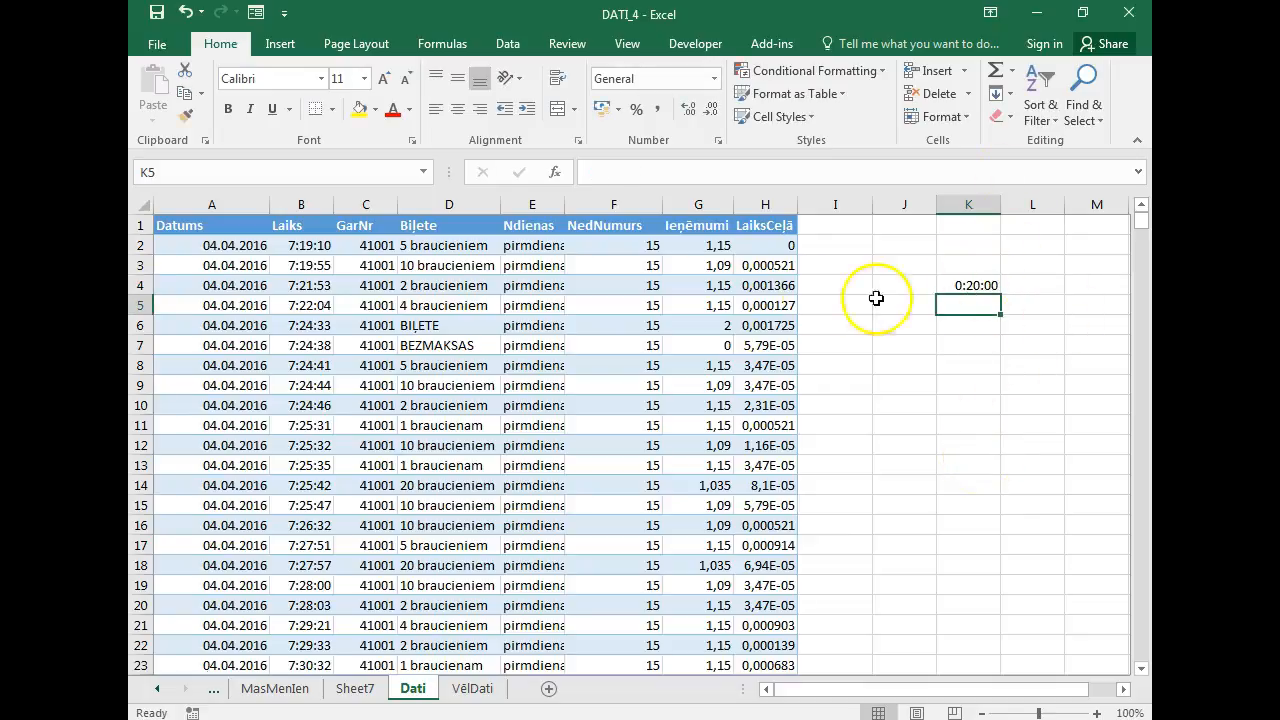
Move the time limit from cell K4 to cell L4.
{"action": "left_click_drag", "start_coordinate": [784, 252], "coordinate": [780, 530]}
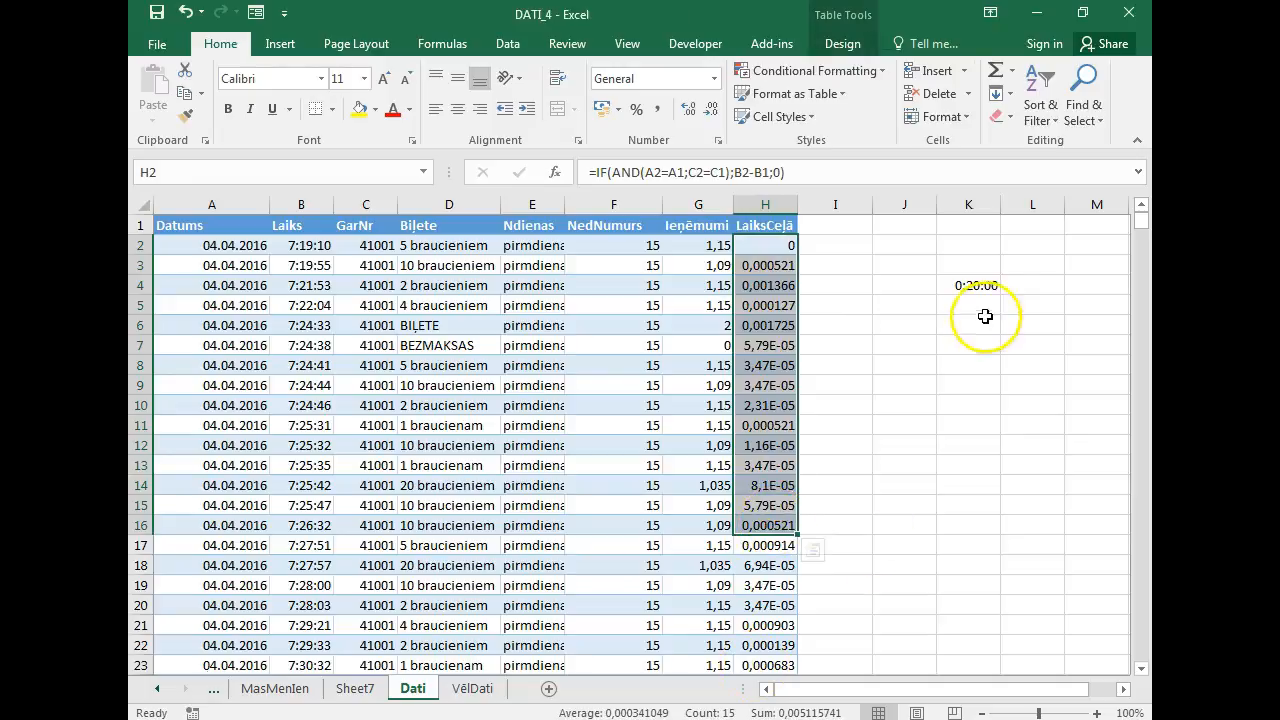
{"action": "left_click", "coordinate": [975, 287]}
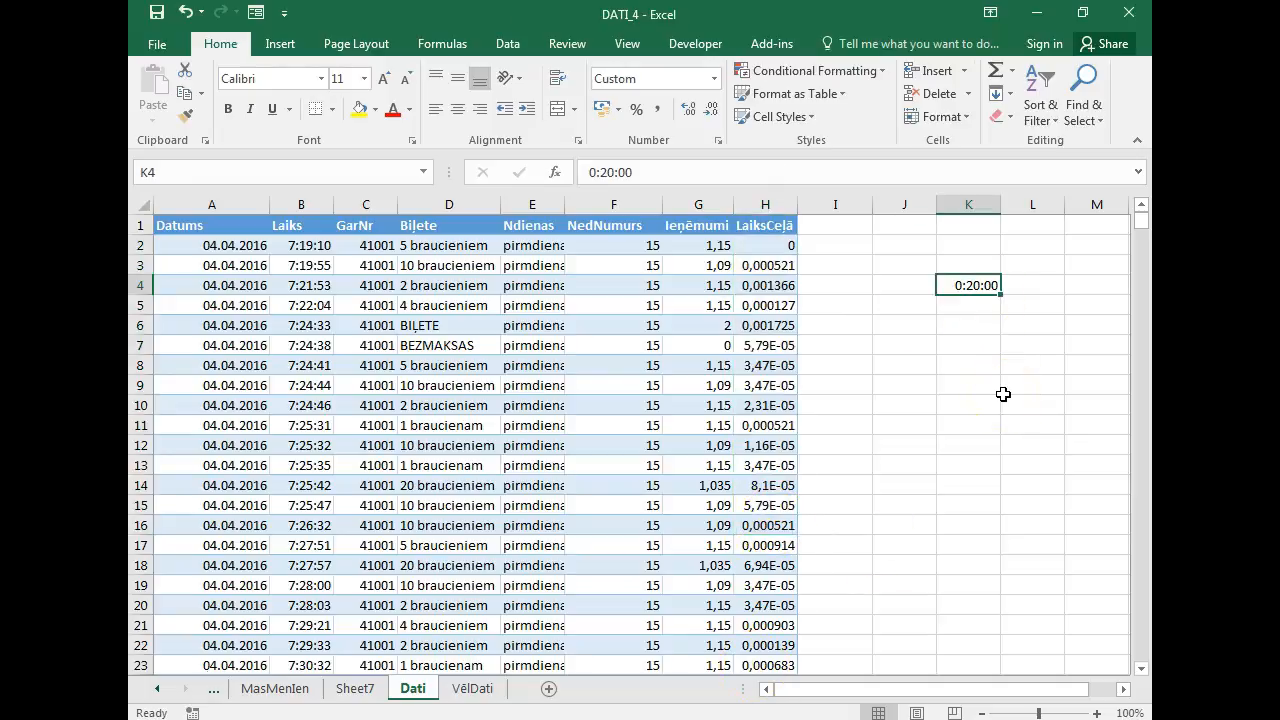
{"action": "left_click", "coordinate": [984, 296]}
{"action": "left_click_drag", "start_coordinate": [984, 296], "coordinate": [1047, 298]}
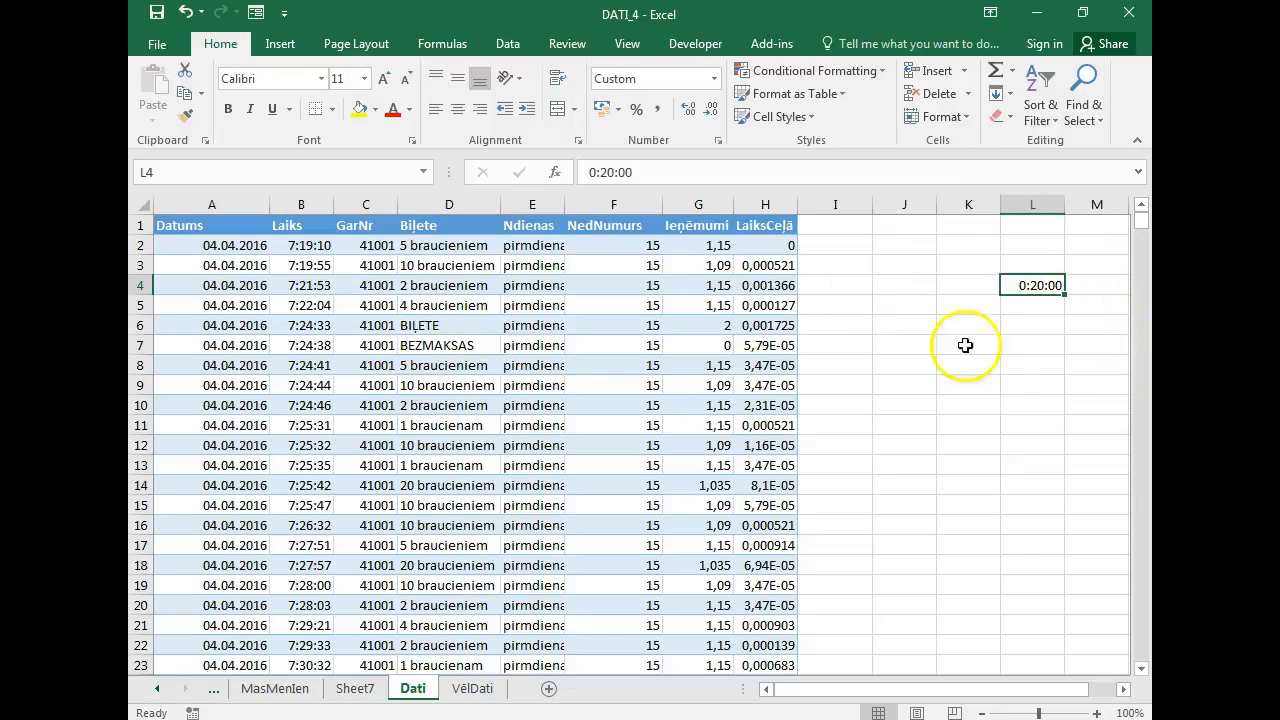
{"action": "left_click", "coordinate": [765, 245]}
{"action": "key", "text": "ctrl+Down"}
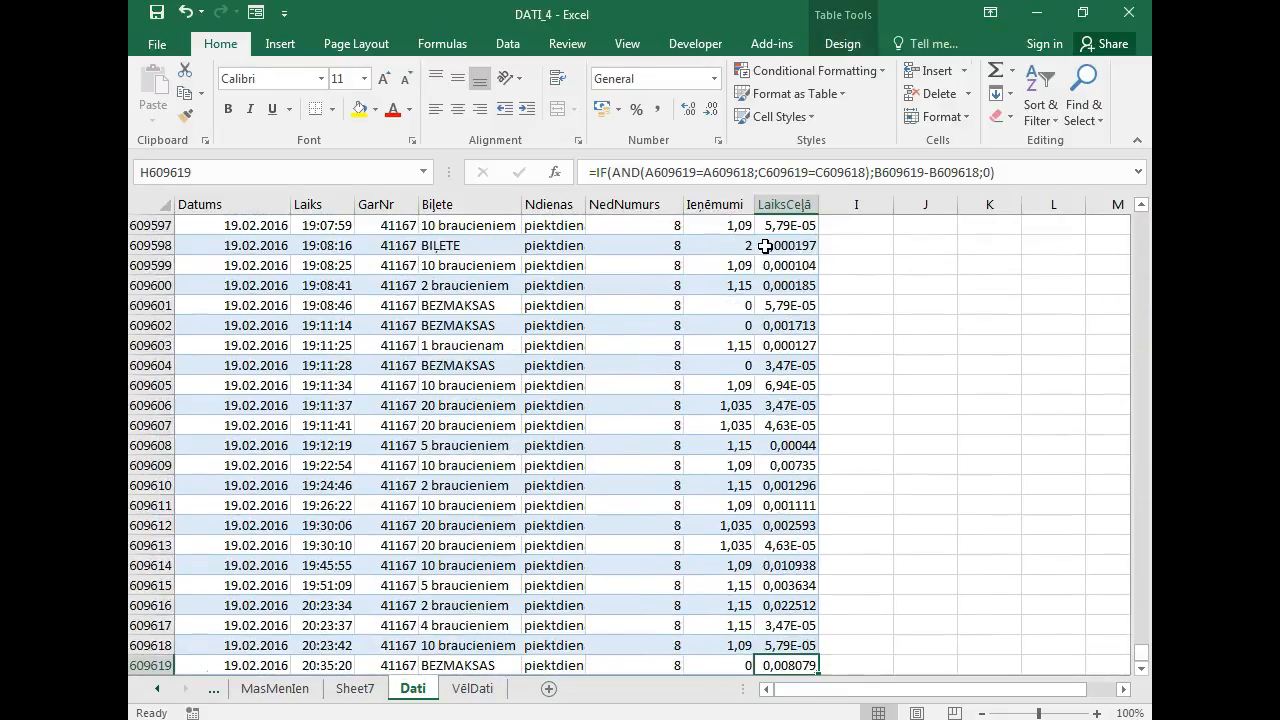
{"action": "key", "text": "ctrl+Up"}
{"action": "left_click", "coordinate": [1015, 287]}
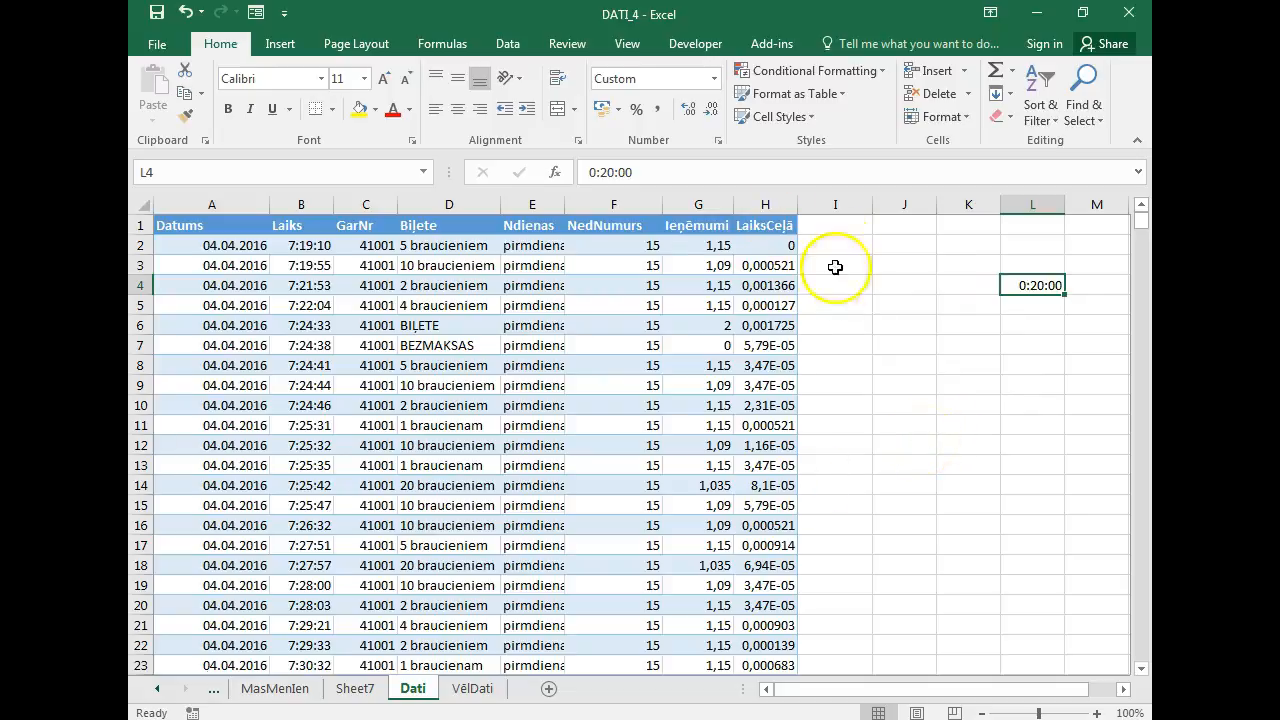
Add a new table column headed LaksMarš in cell I1, next to LaiksCeļā.
{"action": "left_click", "coordinate": [843, 232]}
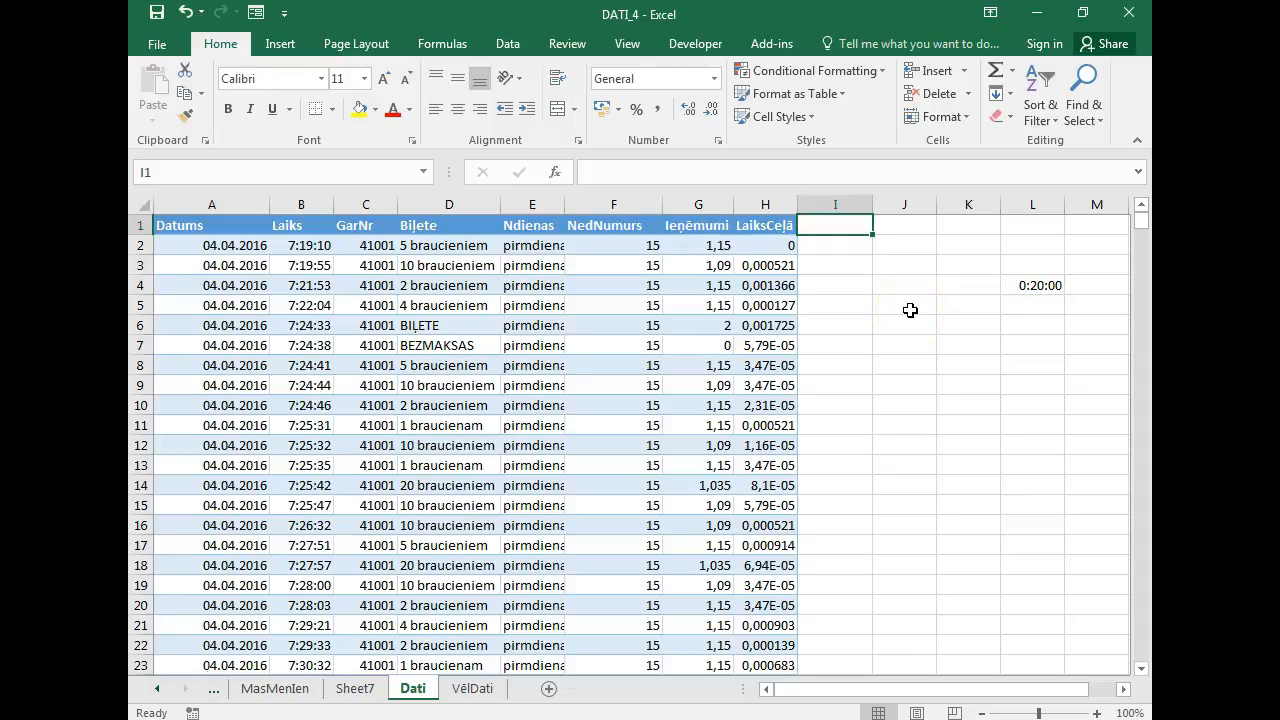
{"action": "type", "text": "C"}
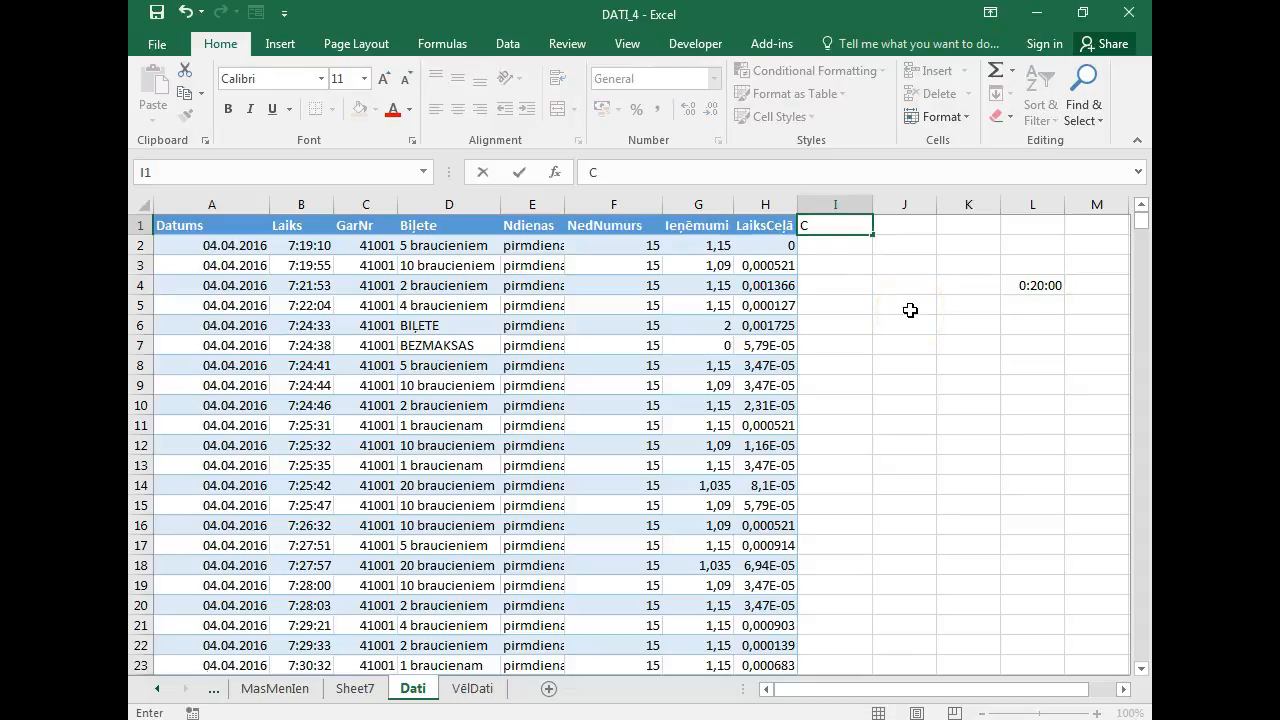
{"action": "key", "text": "BackSpace"}
{"action": "type", "text": "LaksMars"}
{"action": "key", "text": "BackSpace"}
{"action": "type", "text": "š"}
{"action": "key", "text": "Return"}
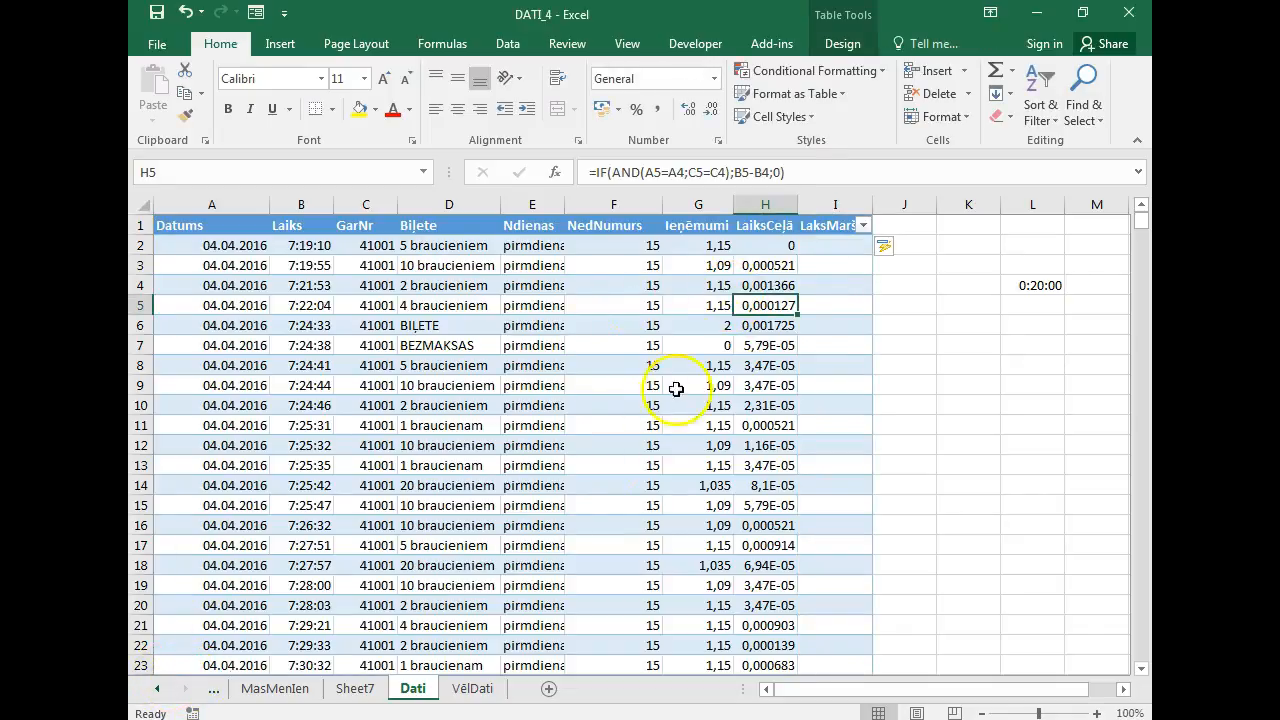
Start an IF formula in I2 with an AND test whose first two conditions are c2=c1 and a2=a1.
{"action": "left_click", "coordinate": [830, 246]}
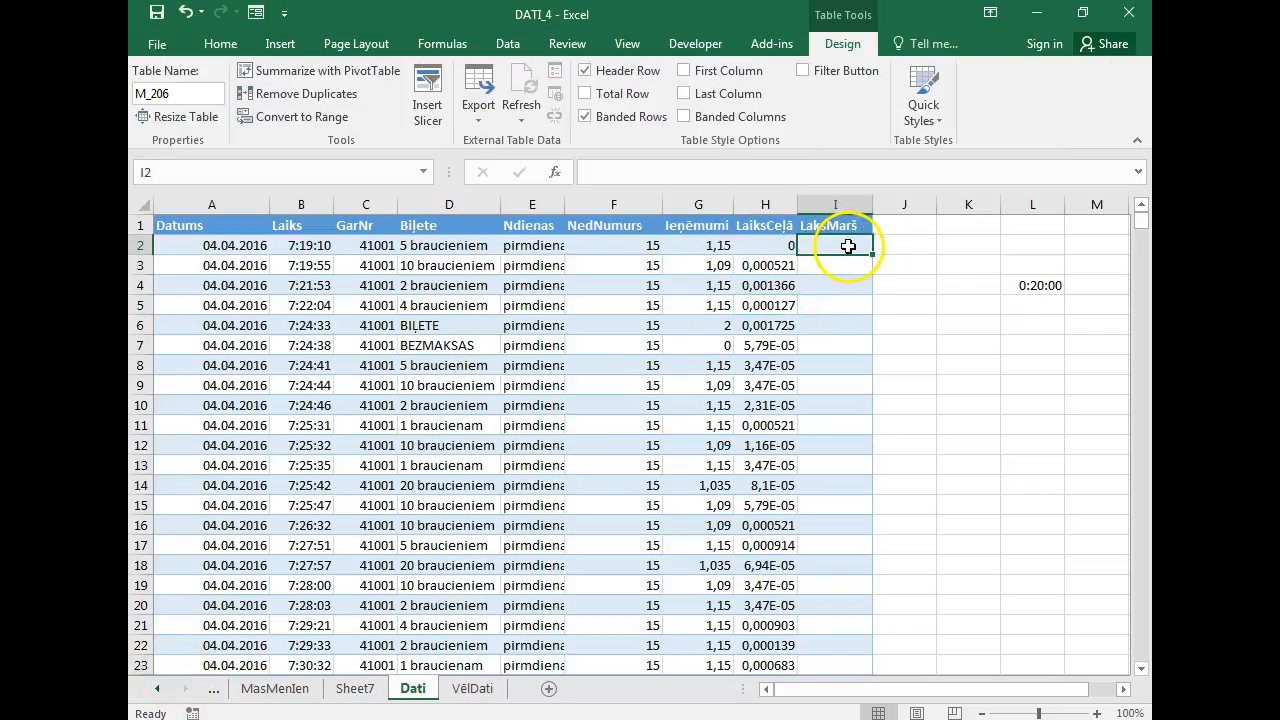
{"action": "type", "text": "="}
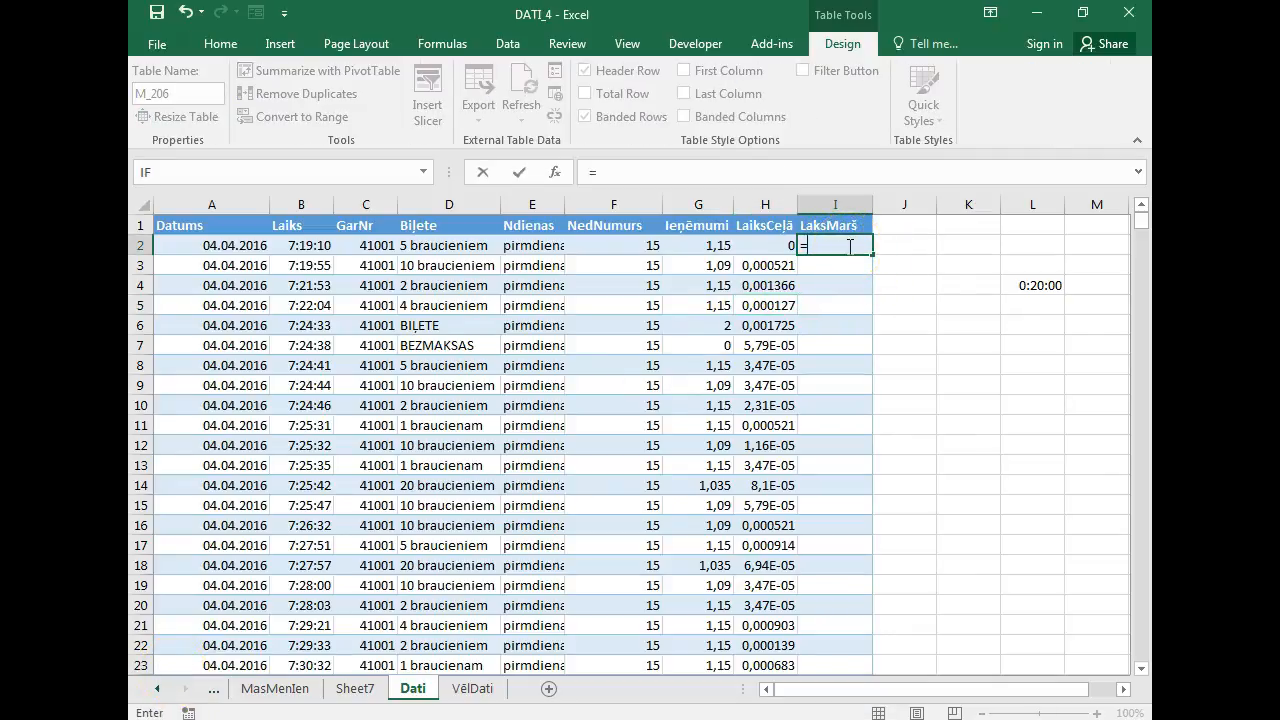
{"action": "type", "text": "IF(AND("}
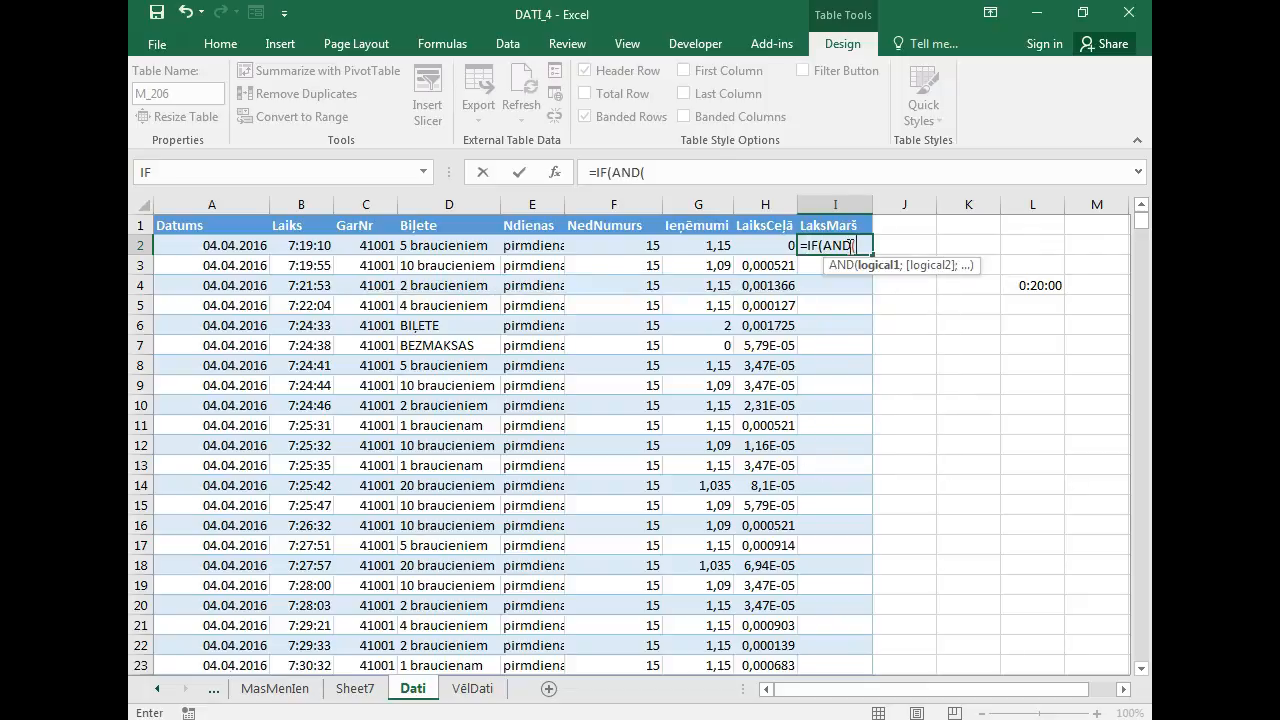
{"action": "type", "text": "c2="}
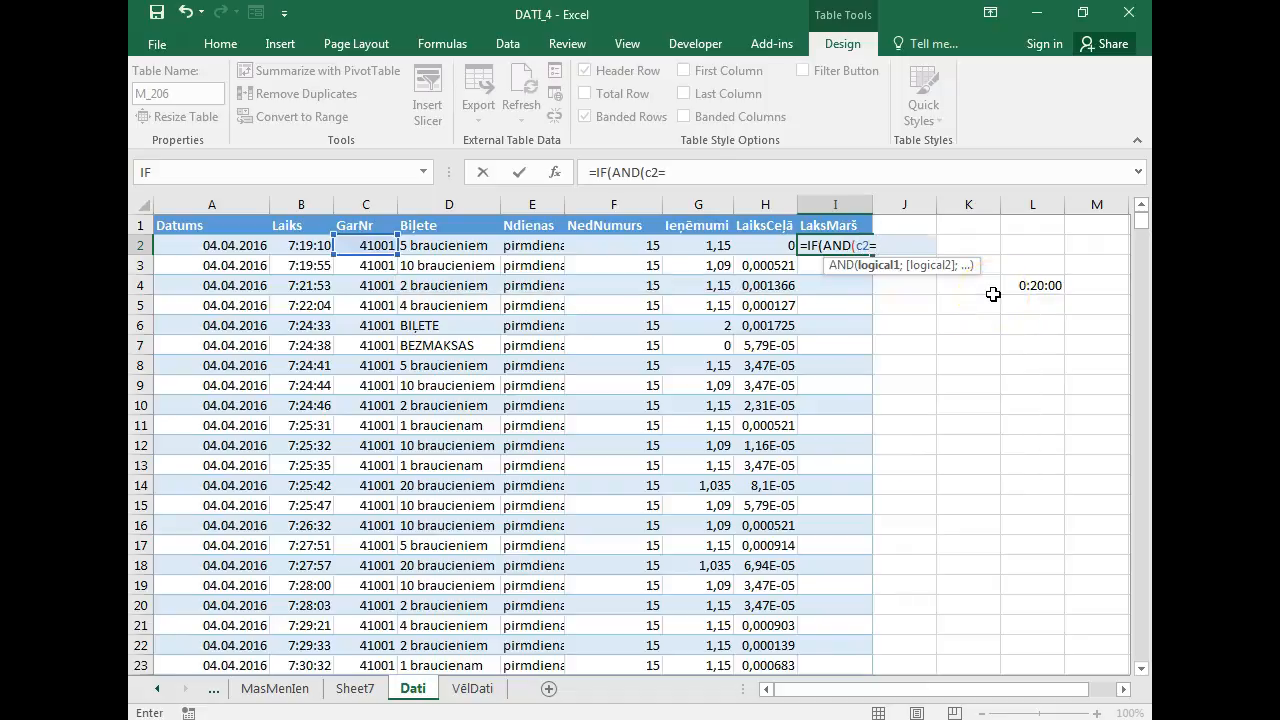
{"action": "type", "text": "c1;"}
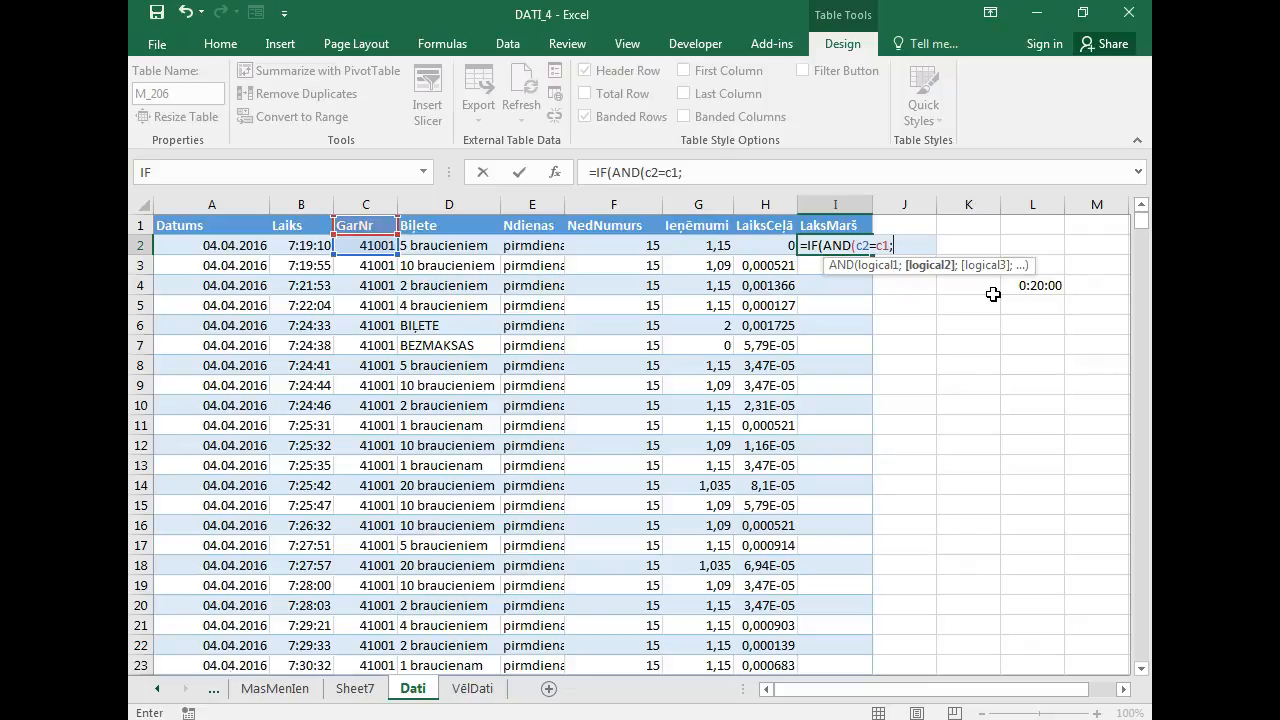
{"action": "type", "text": "a"}
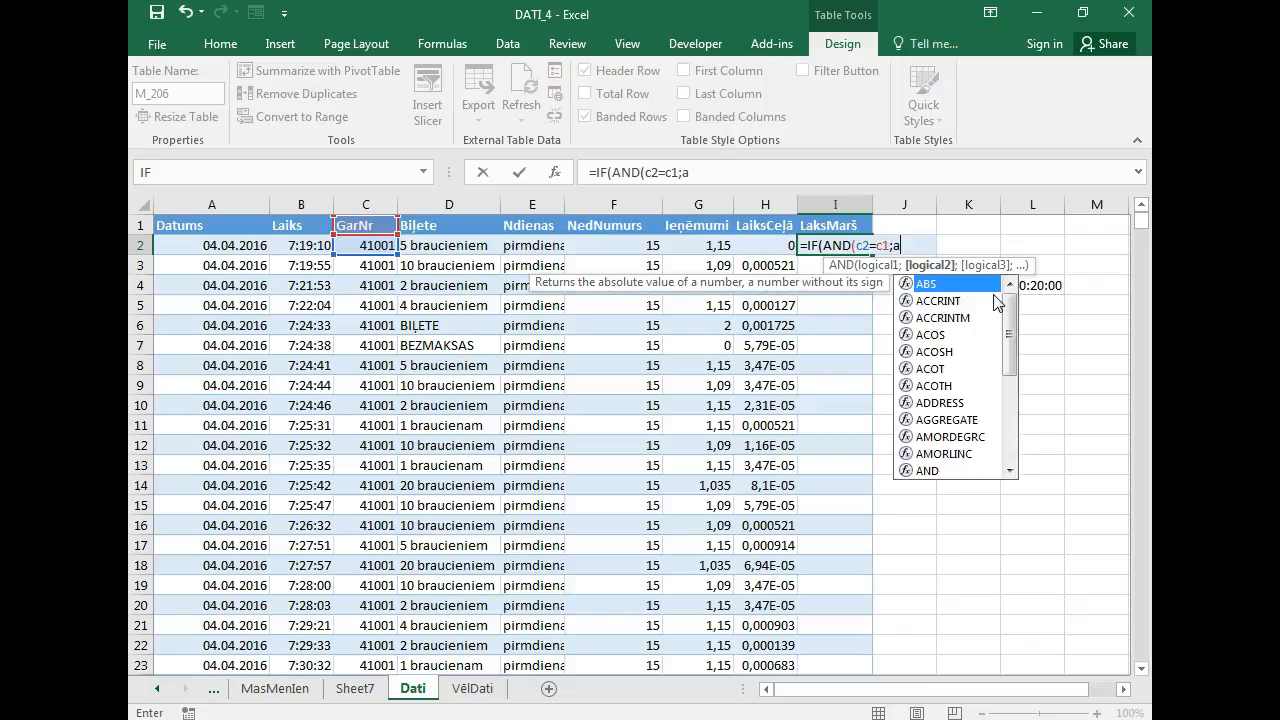
{"action": "type", "text": "2=a1"}
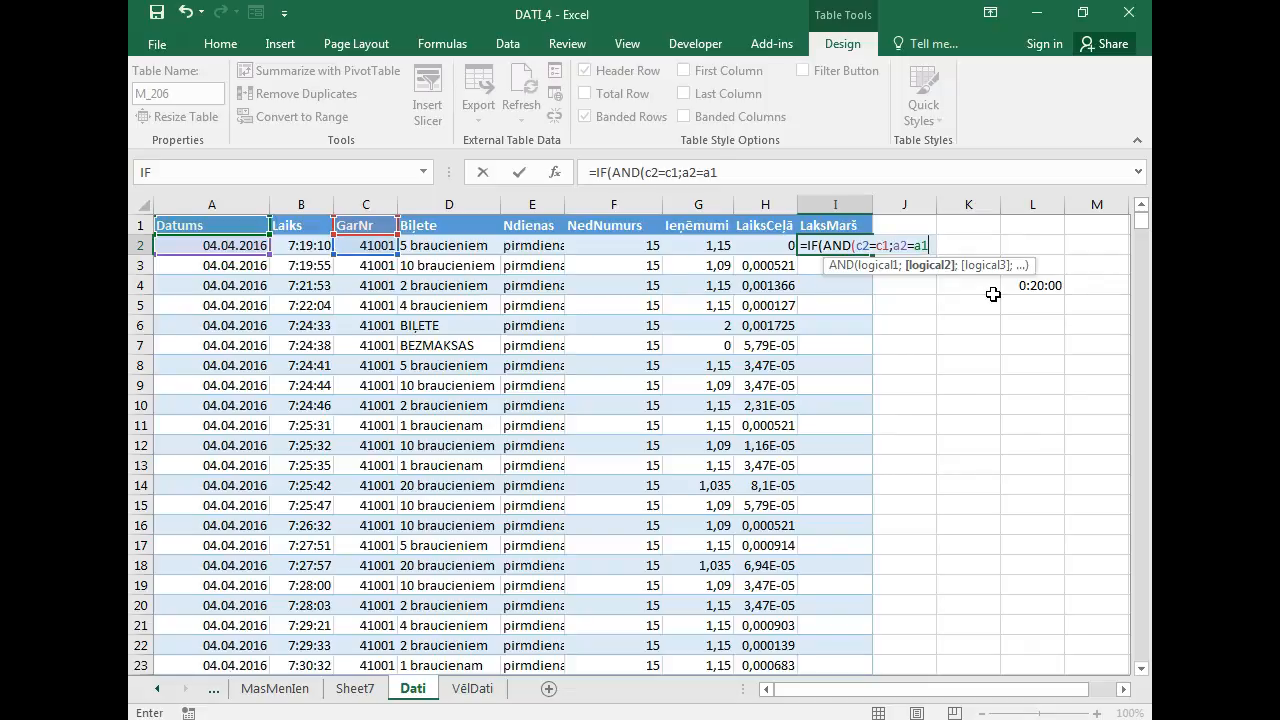
{"action": "type", "text": ";"}
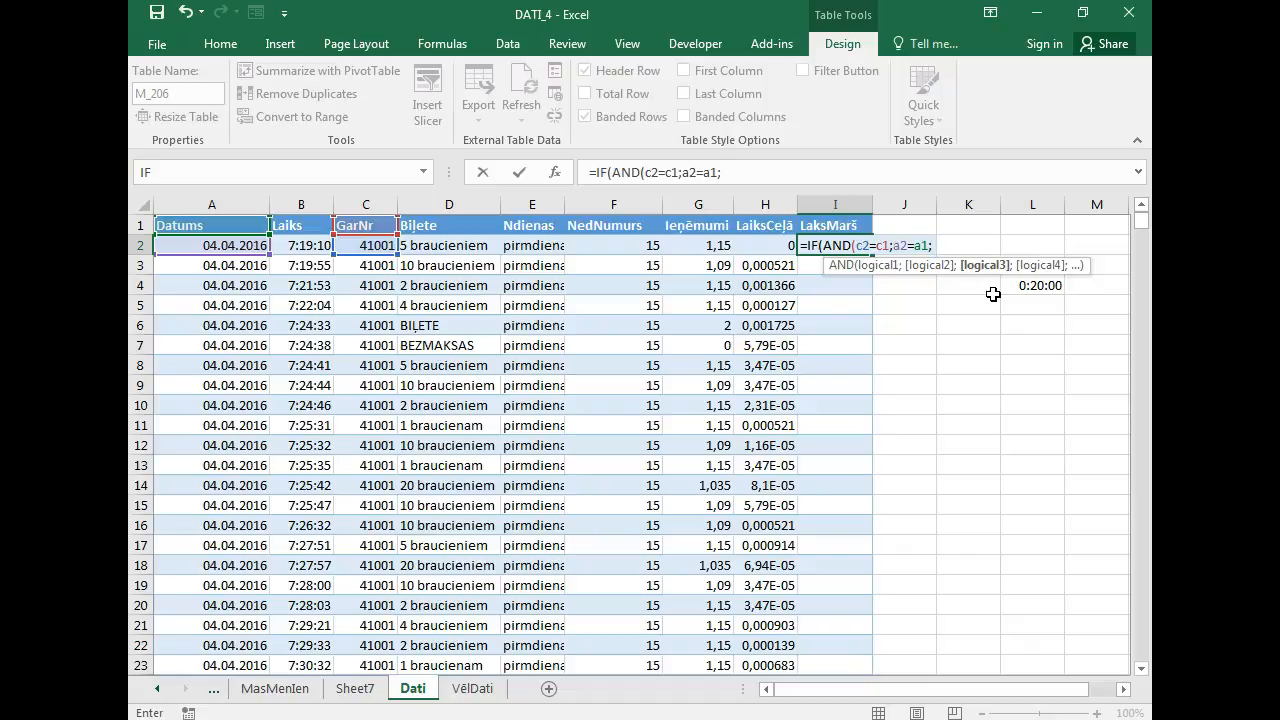
Add h2>$L$4 as the AND test's third condition, using an absolute reference to the time limit, and close the AND.
{"action": "type", "text": "h"}
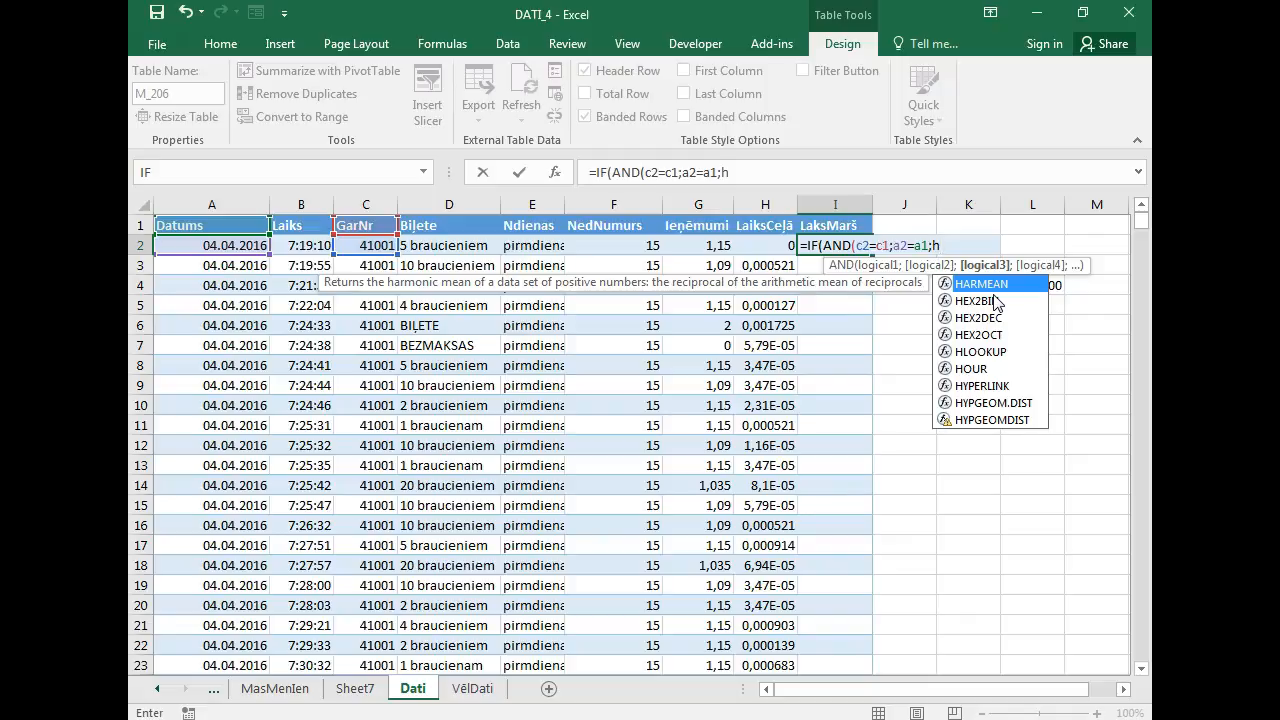
{"action": "type", "text": "2"}
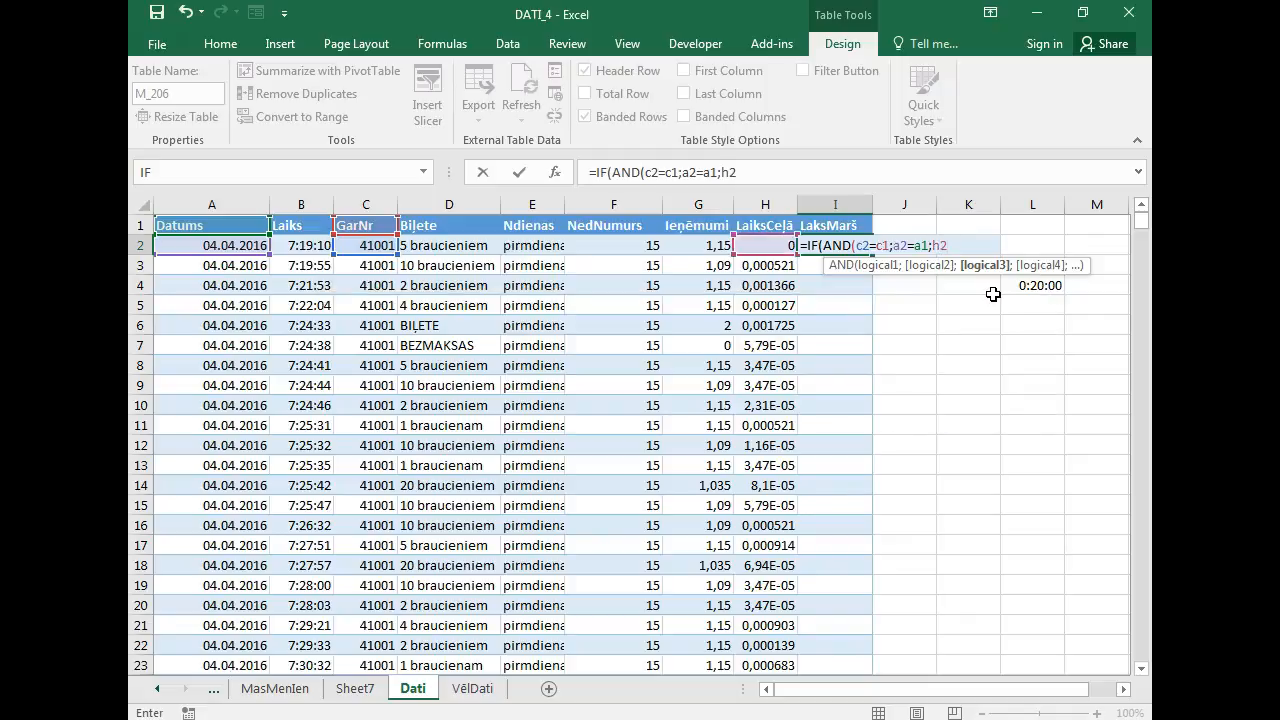
{"action": "type", "text": ">"}
{"action": "left_click", "coordinate": [1030, 288]}
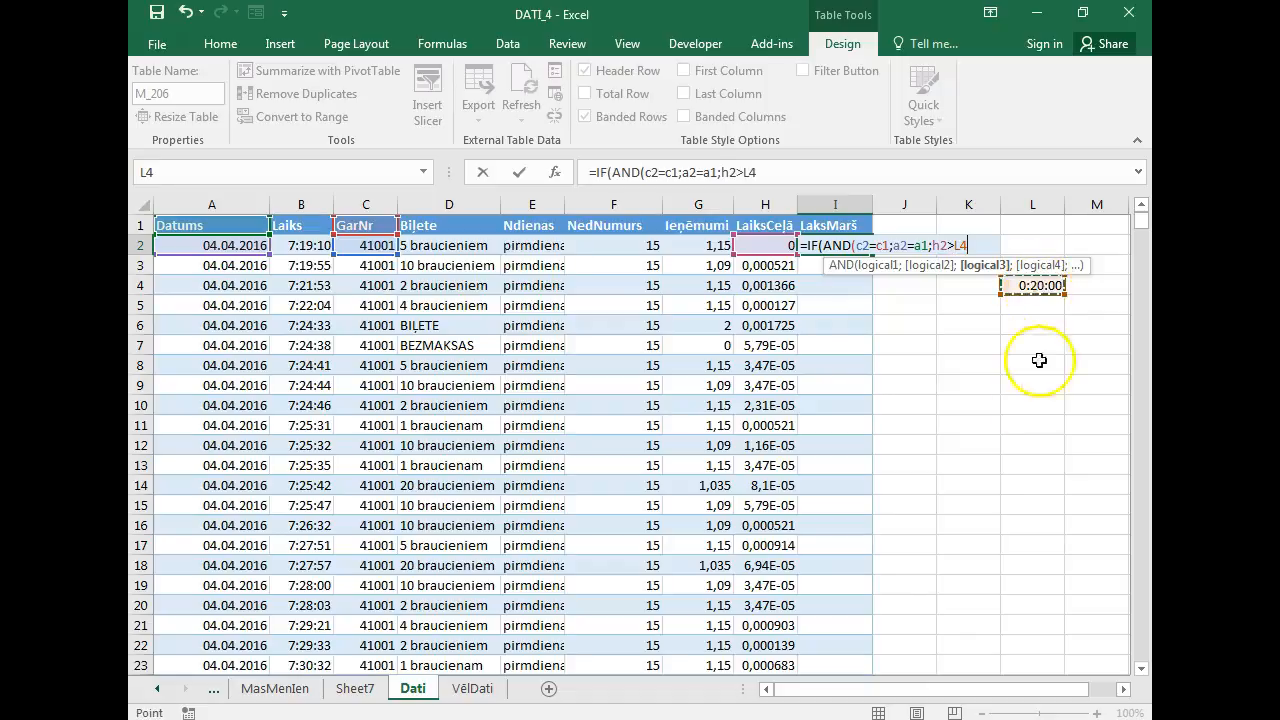
{"action": "key", "text": "F4"}
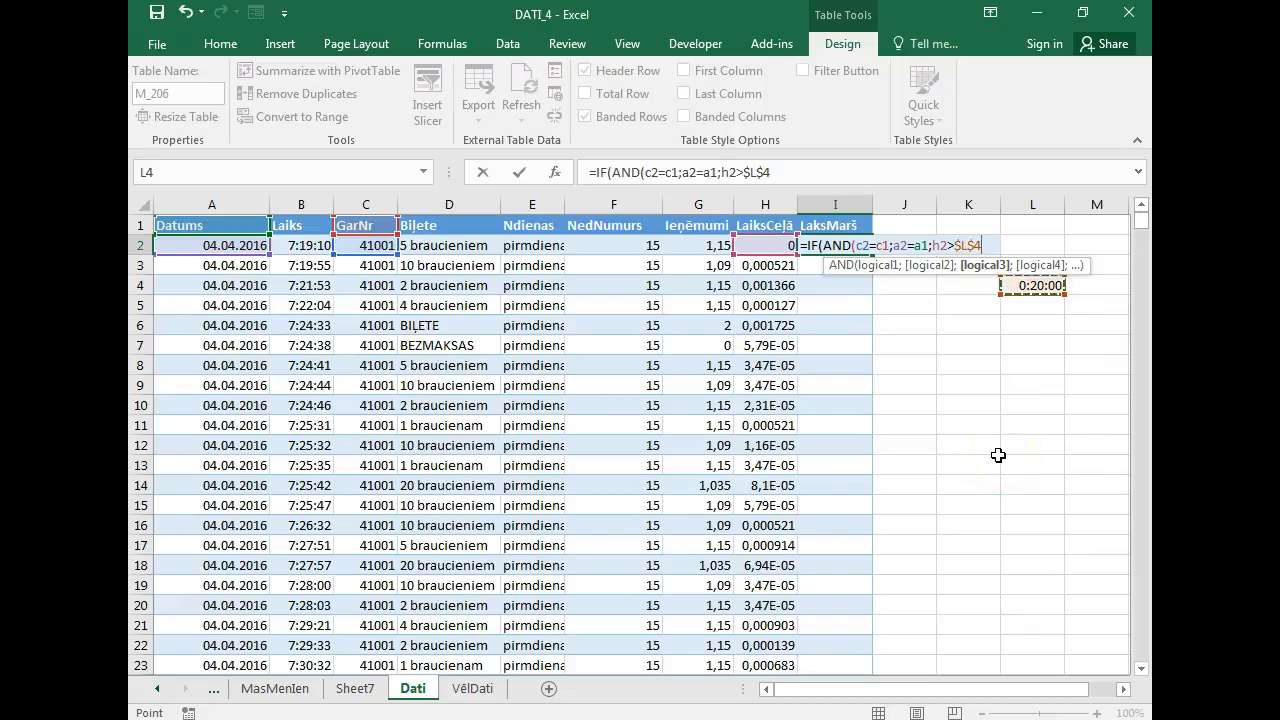
{"action": "type", "text": ")"}
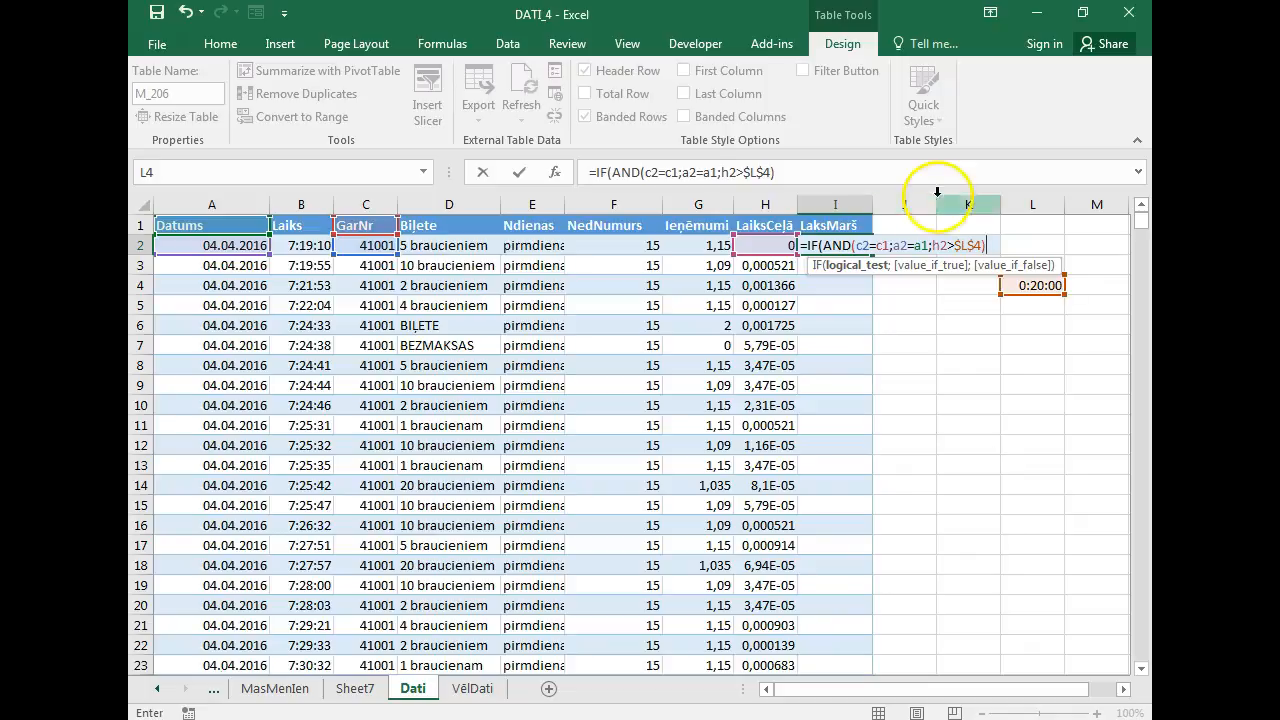
Change the comparison in the third condition so that it reads h2<$L$4.
{"action": "left_click", "coordinate": [952, 246]}
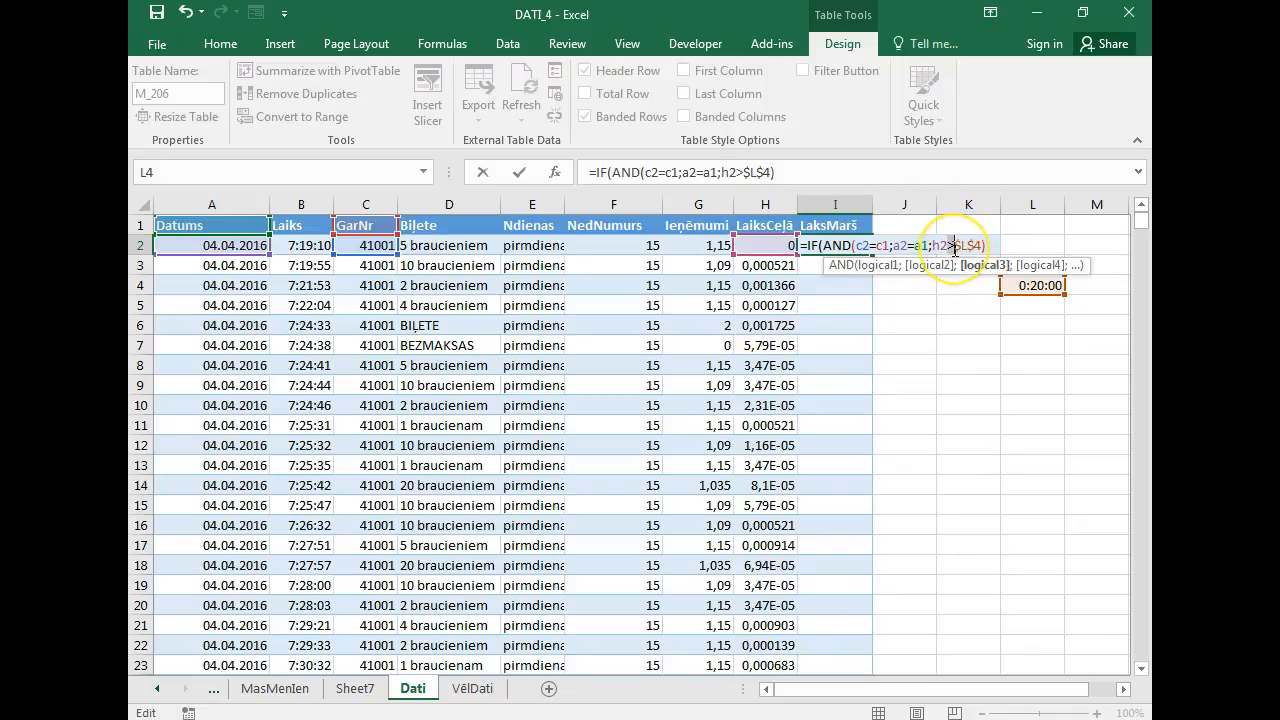
{"action": "key", "text": "BackSpace"}
{"action": "type", "text": "<"}
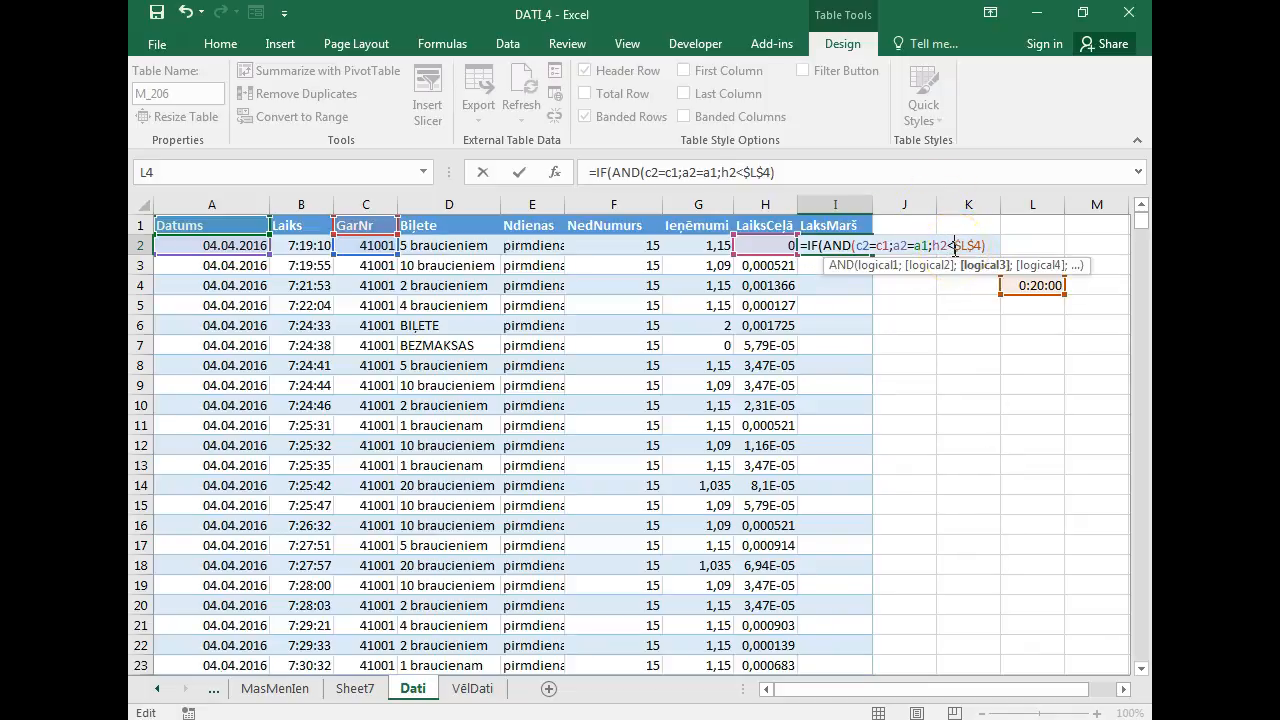
{"action": "left_click", "coordinate": [1002, 244]}
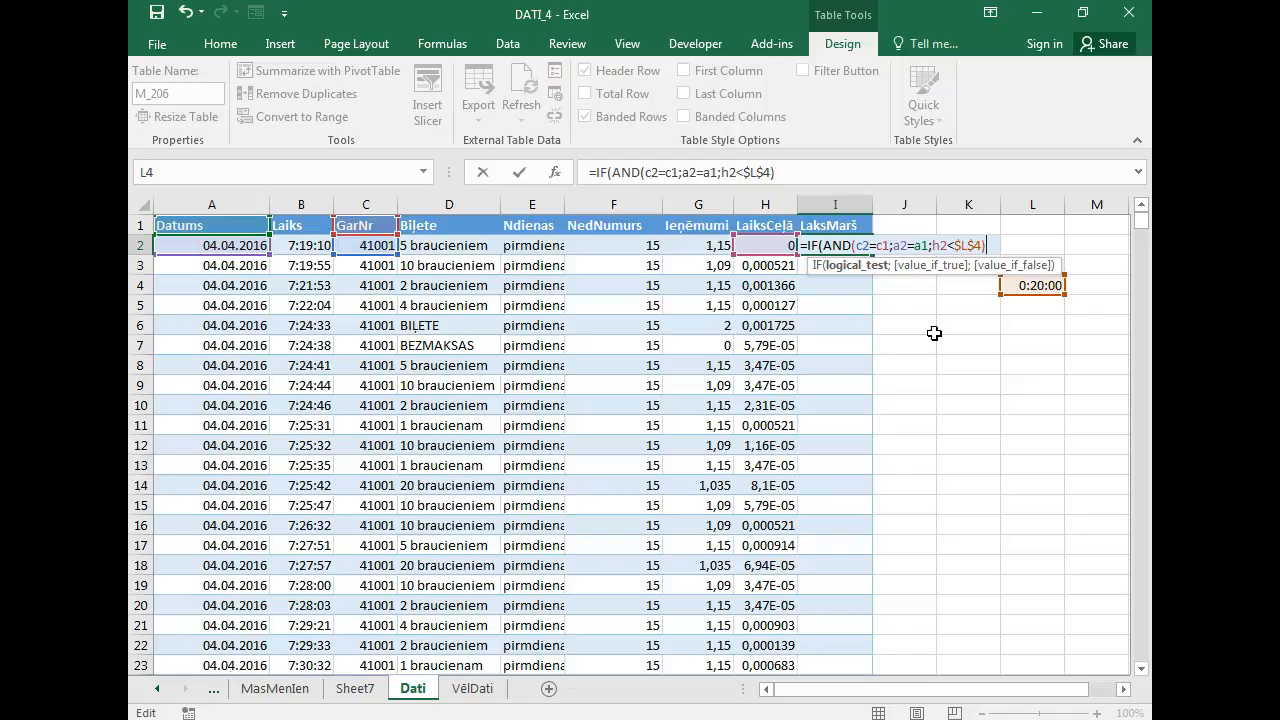
Complete the IF arguments with i1+h2 as the value if true and 0 as the value if false, closing the formula.
{"action": "type", "text": ";"}
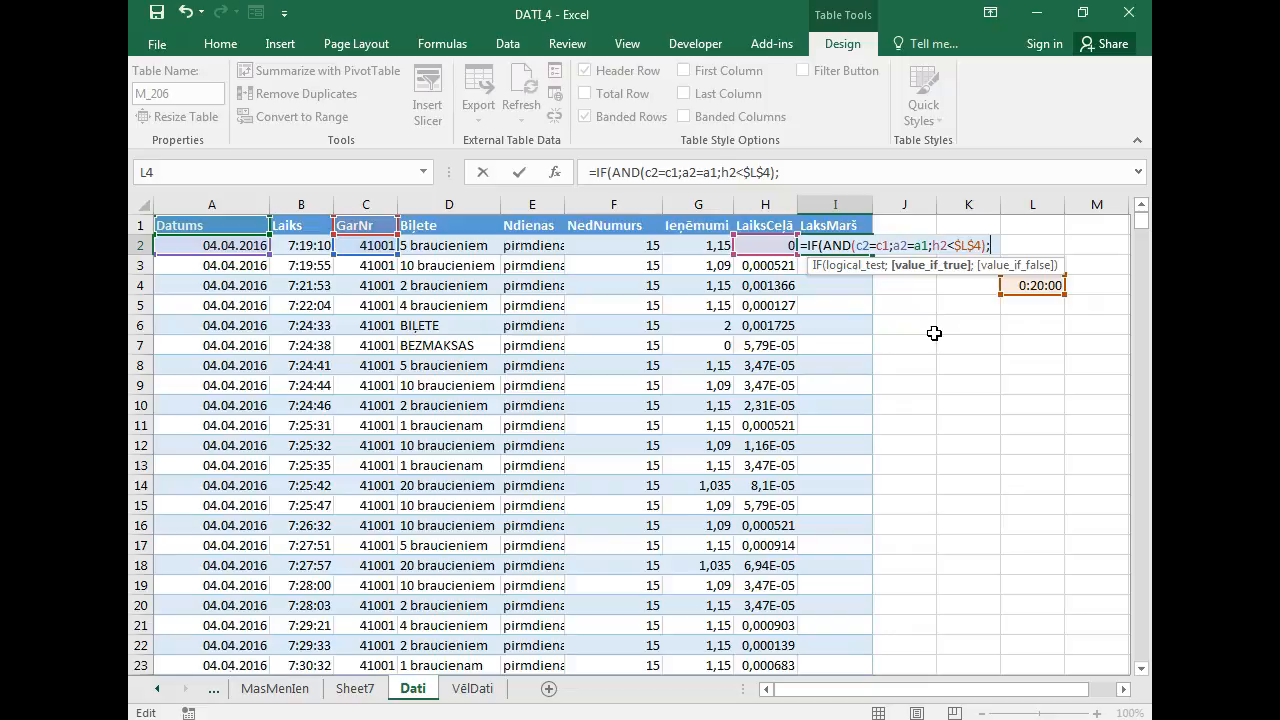
{"action": "type", "text": "i"}
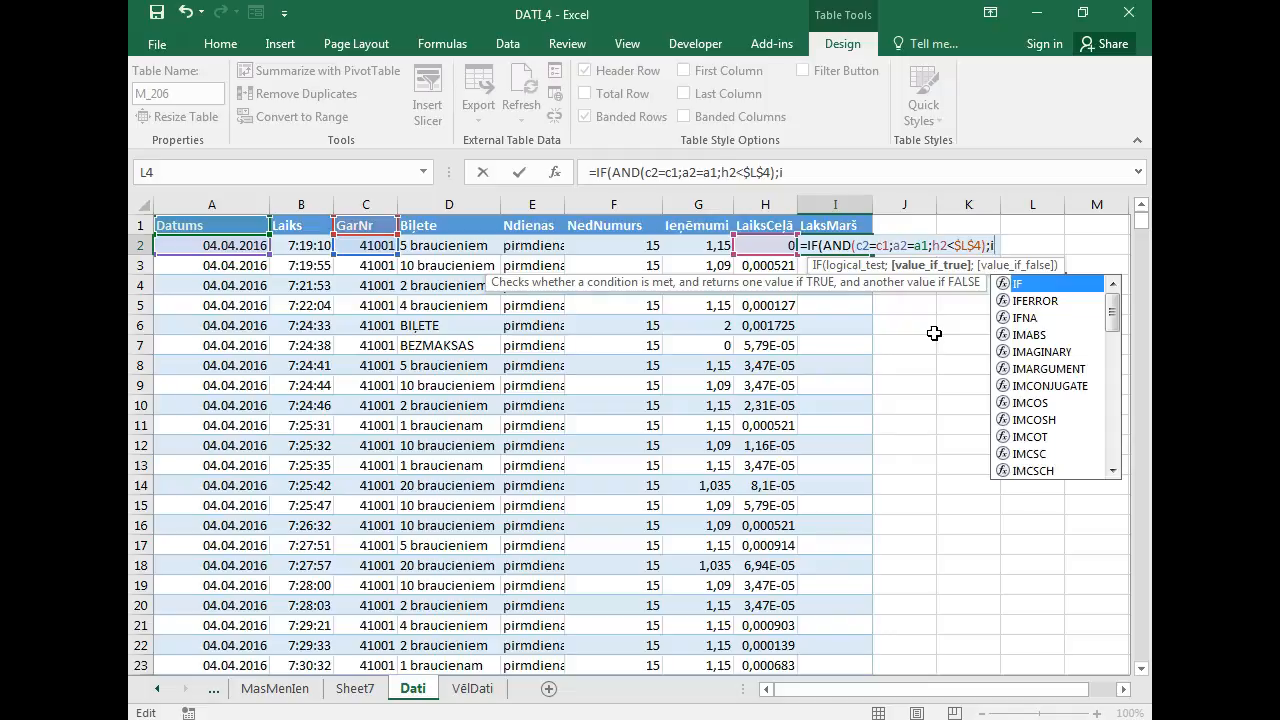
{"action": "type", "text": "1+"}
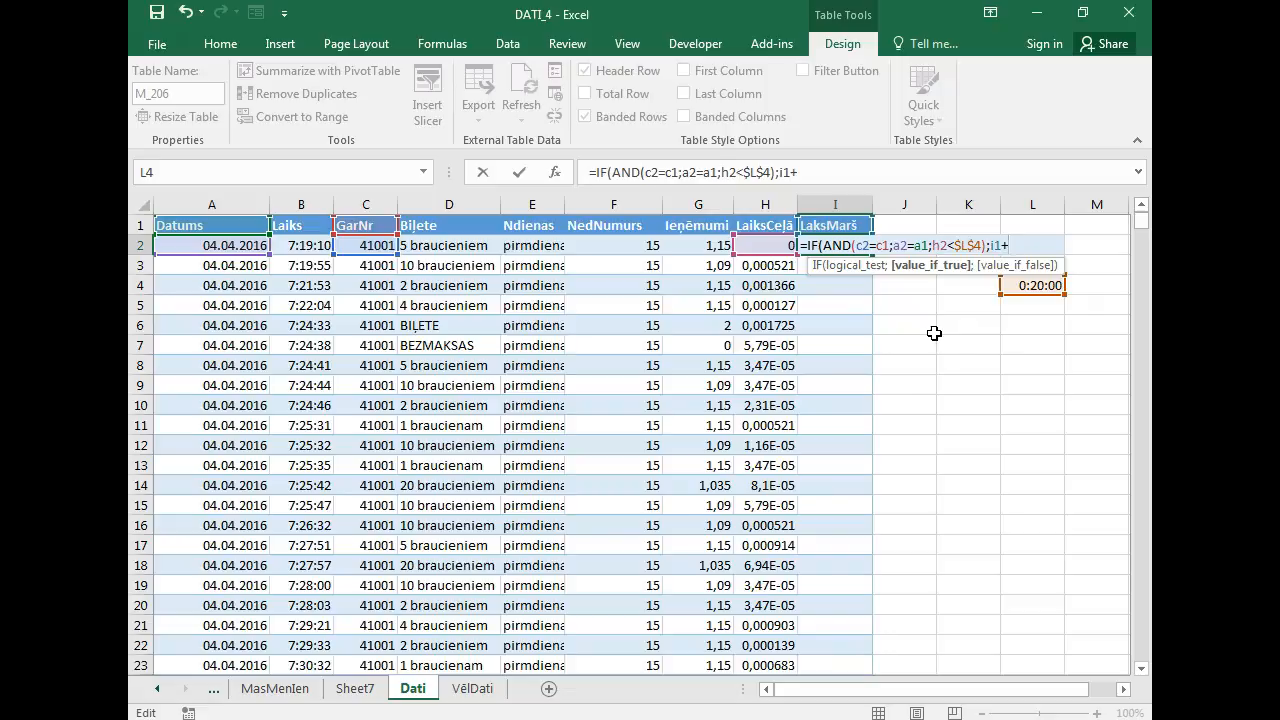
{"action": "type", "text": "h"}
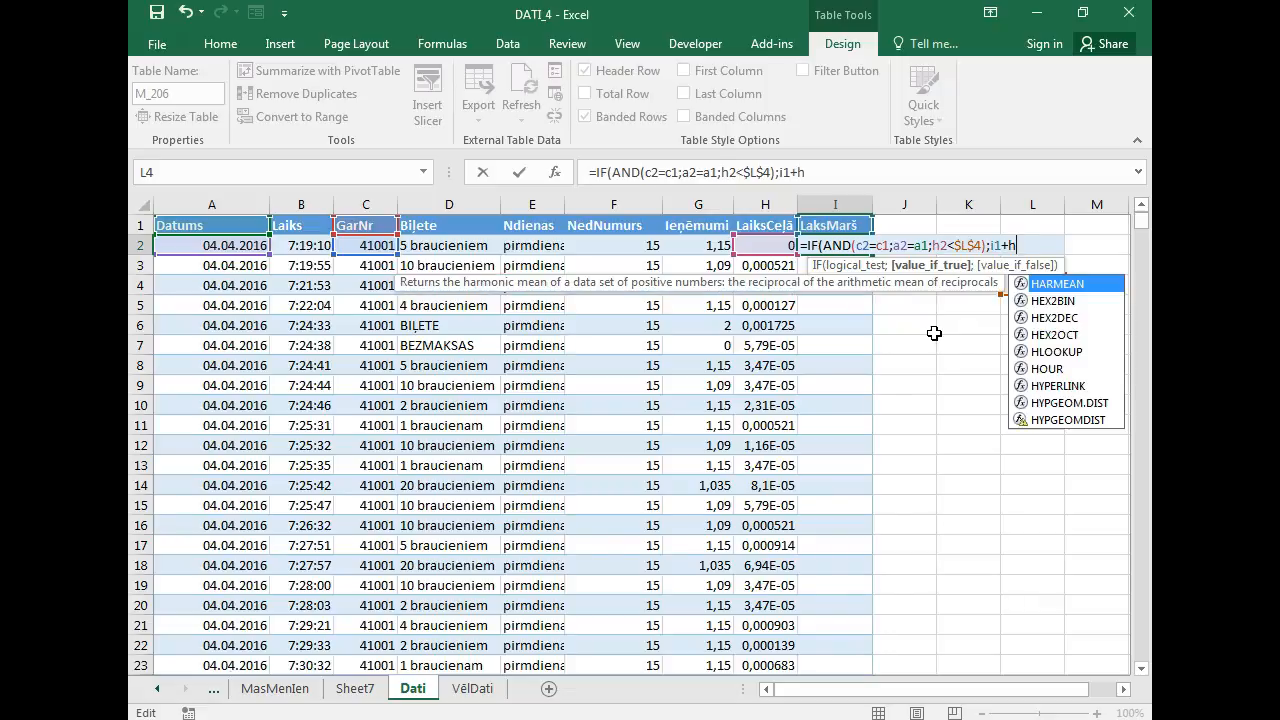
{"action": "type", "text": "2"}
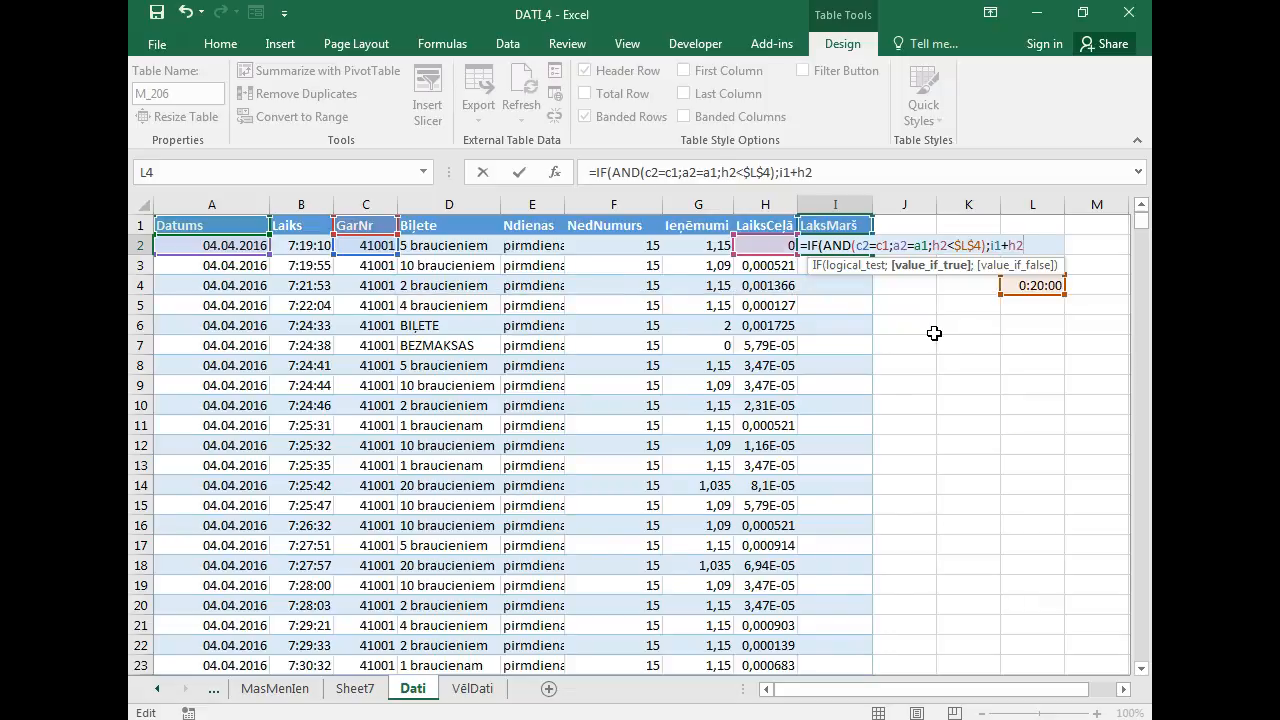
{"action": "type", "text": ";0"}
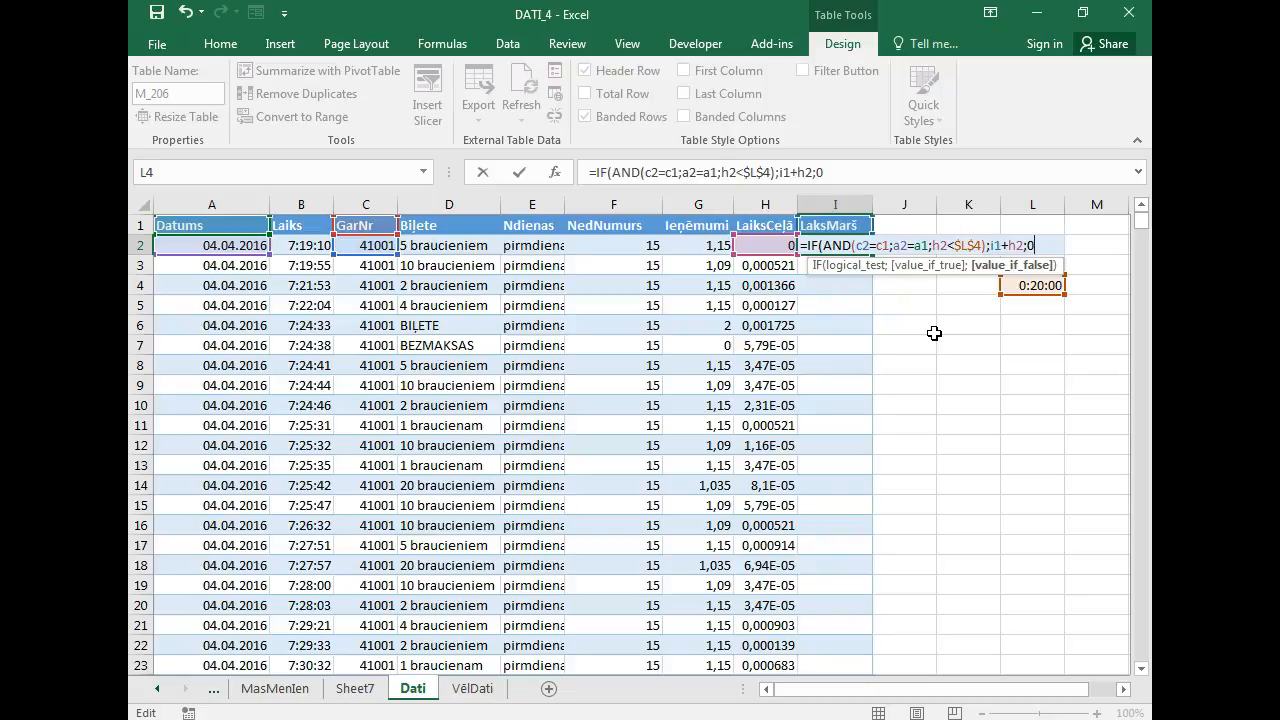
{"action": "type", "text": ")"}
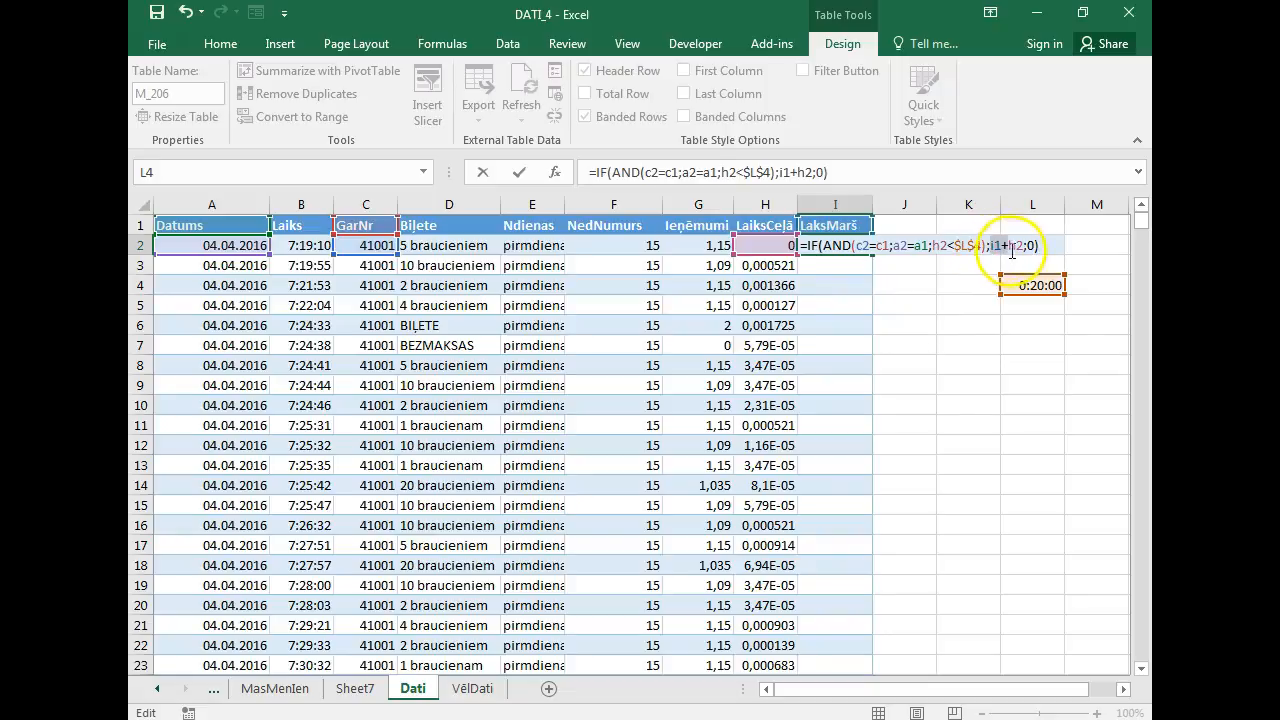
Commit the IF formula down the LaksMarš column and check the accumulated times as far as row 27.
{"action": "left_click_drag", "start_coordinate": [1022, 245], "coordinate": [990, 245]}
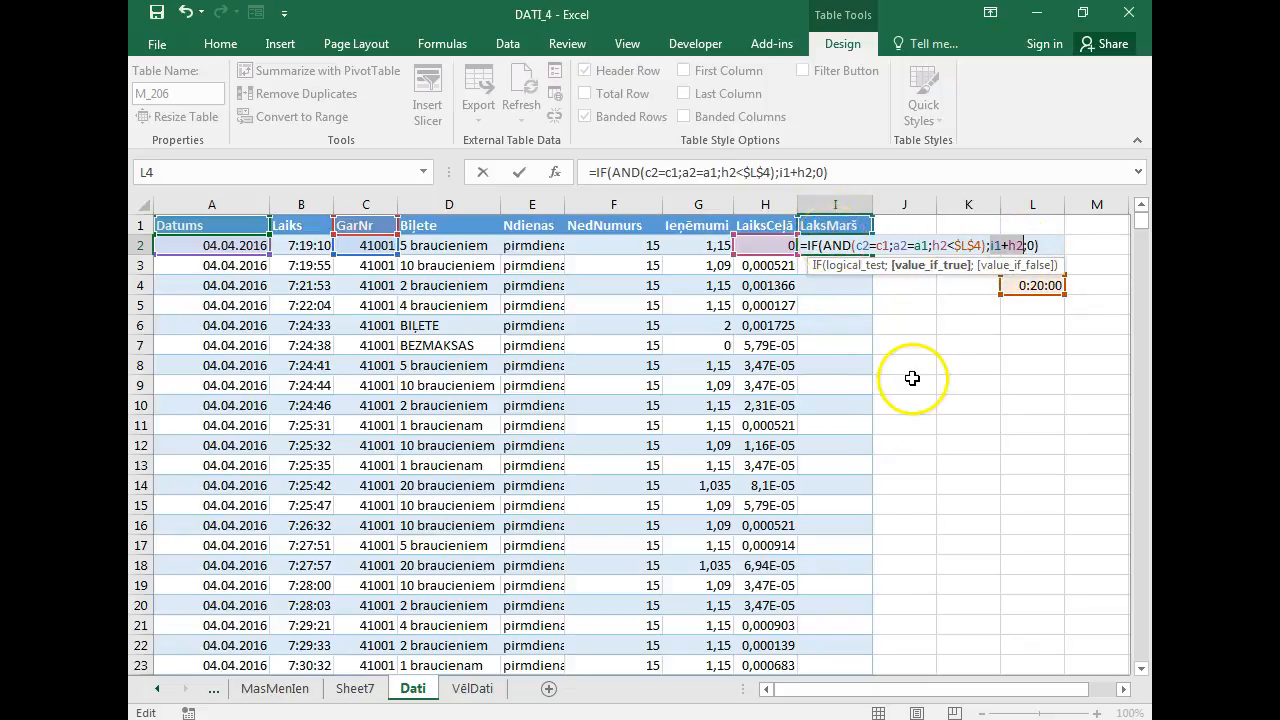
{"action": "key", "text": "Return"}
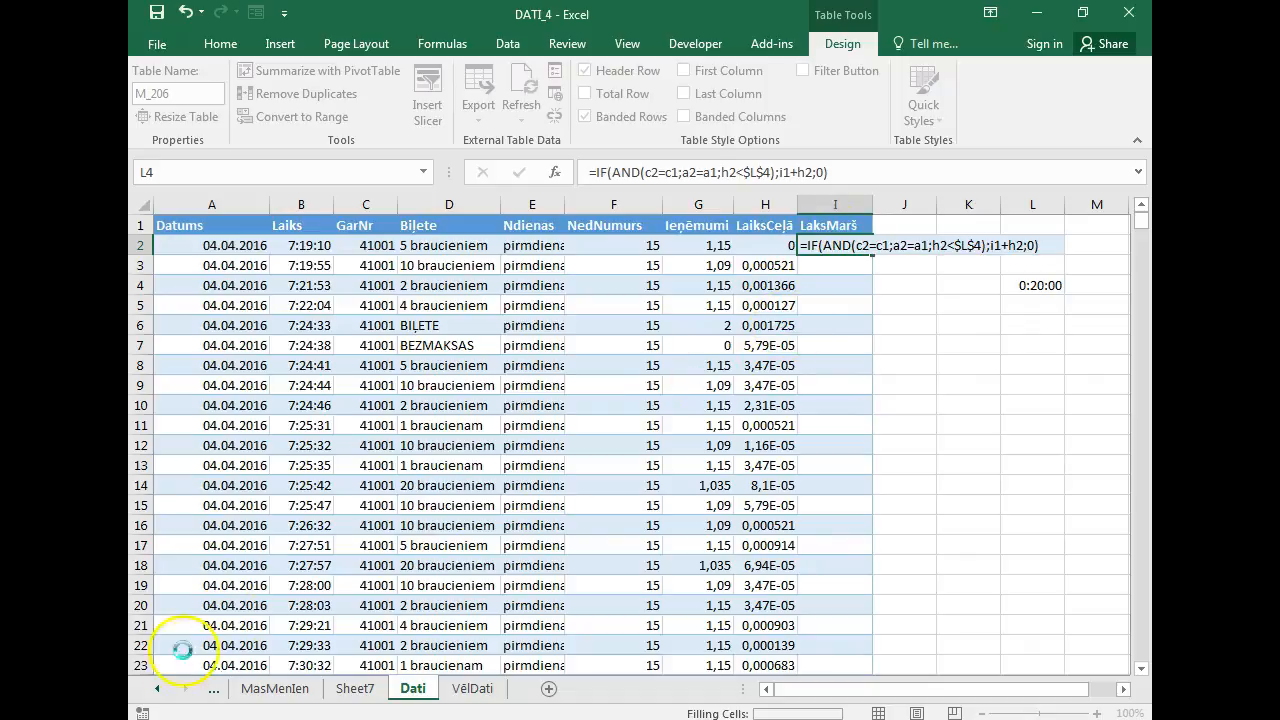
{"action": "left_click", "coordinate": [832, 306]}
{"action": "left_click_drag", "start_coordinate": [838, 264], "coordinate": [845, 650]}
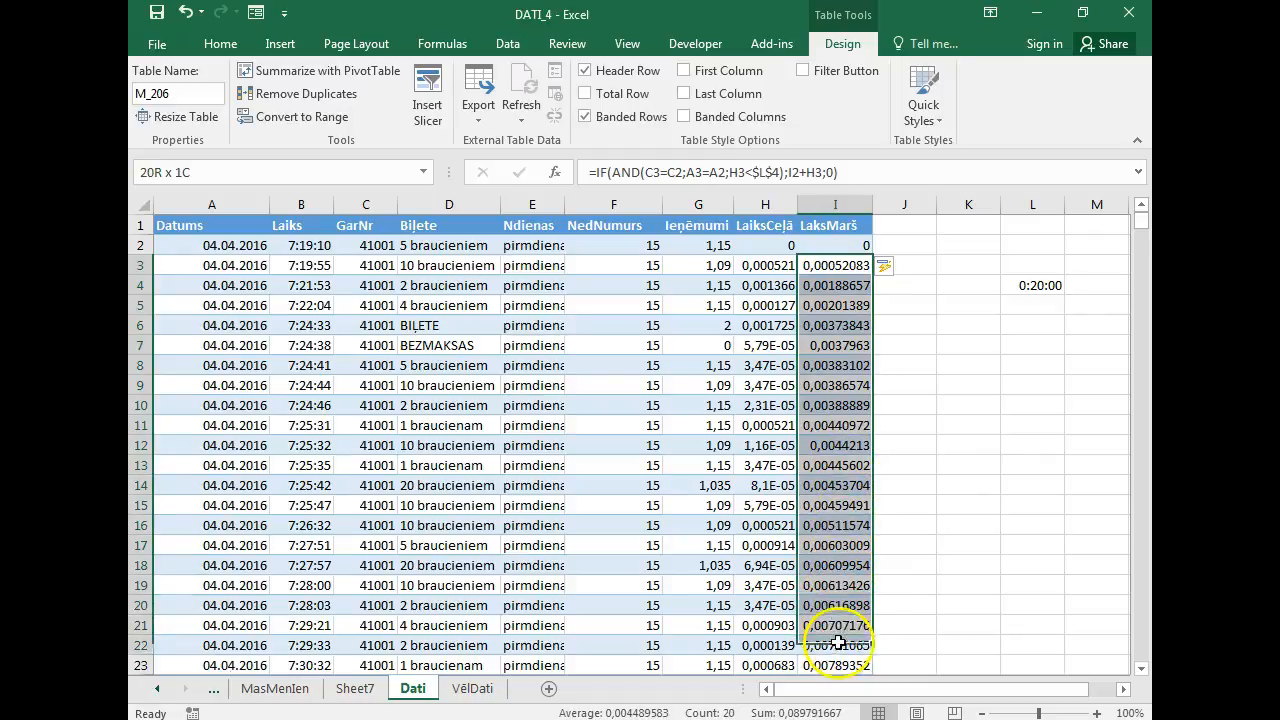
{"action": "scroll", "coordinate": [831, 395], "scroll_direction": "down", "scroll_amount": 2}
{"action": "scroll", "coordinate": [831, 395], "scroll_direction": "down", "scroll_amount": 1}
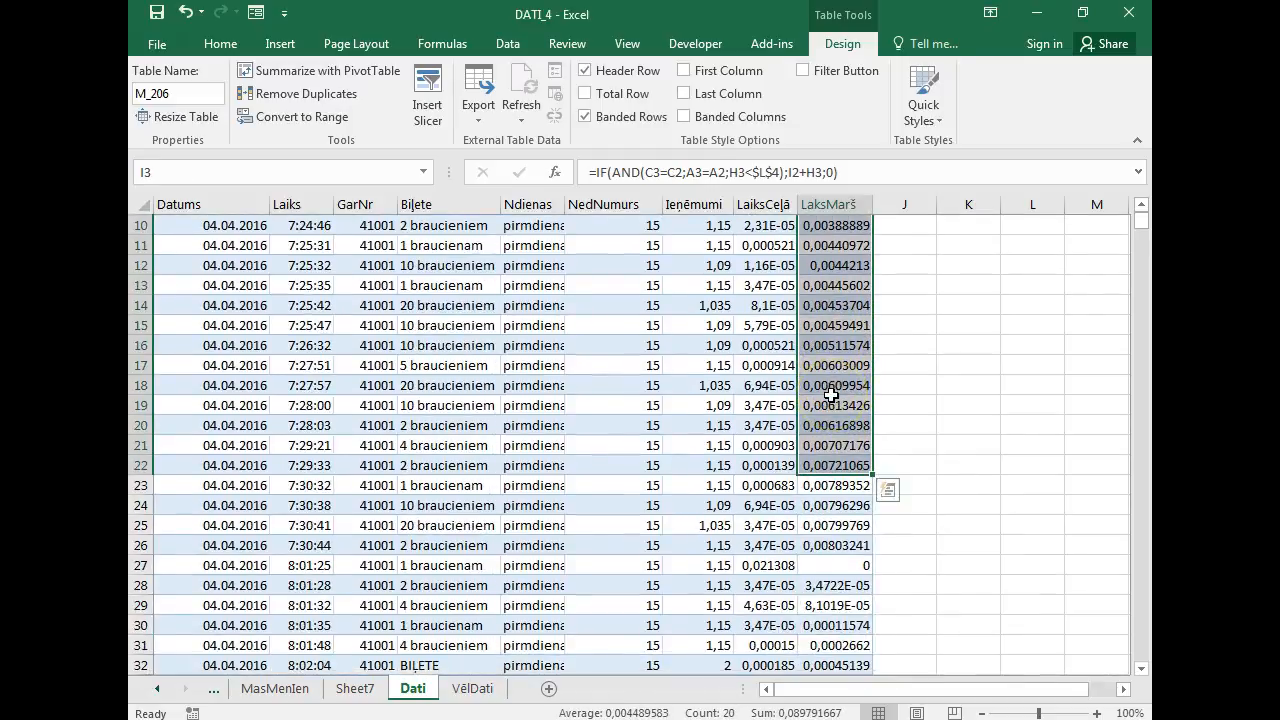
{"action": "left_click", "coordinate": [836, 566]}
{"action": "scroll", "coordinate": [835, 630], "scroll_direction": "up", "scroll_amount": 3}
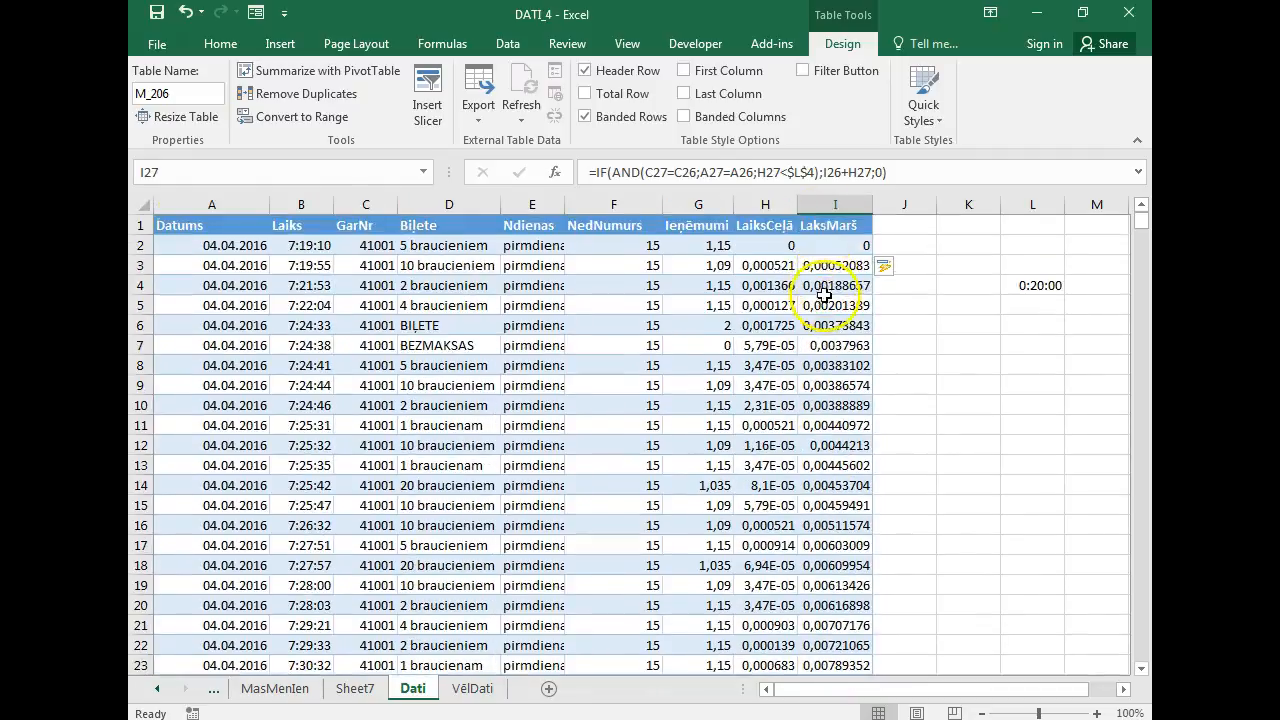
Format all values of the LaksMarš column, from I2 down, with the Time number format.
{"action": "left_click", "coordinate": [831, 240]}
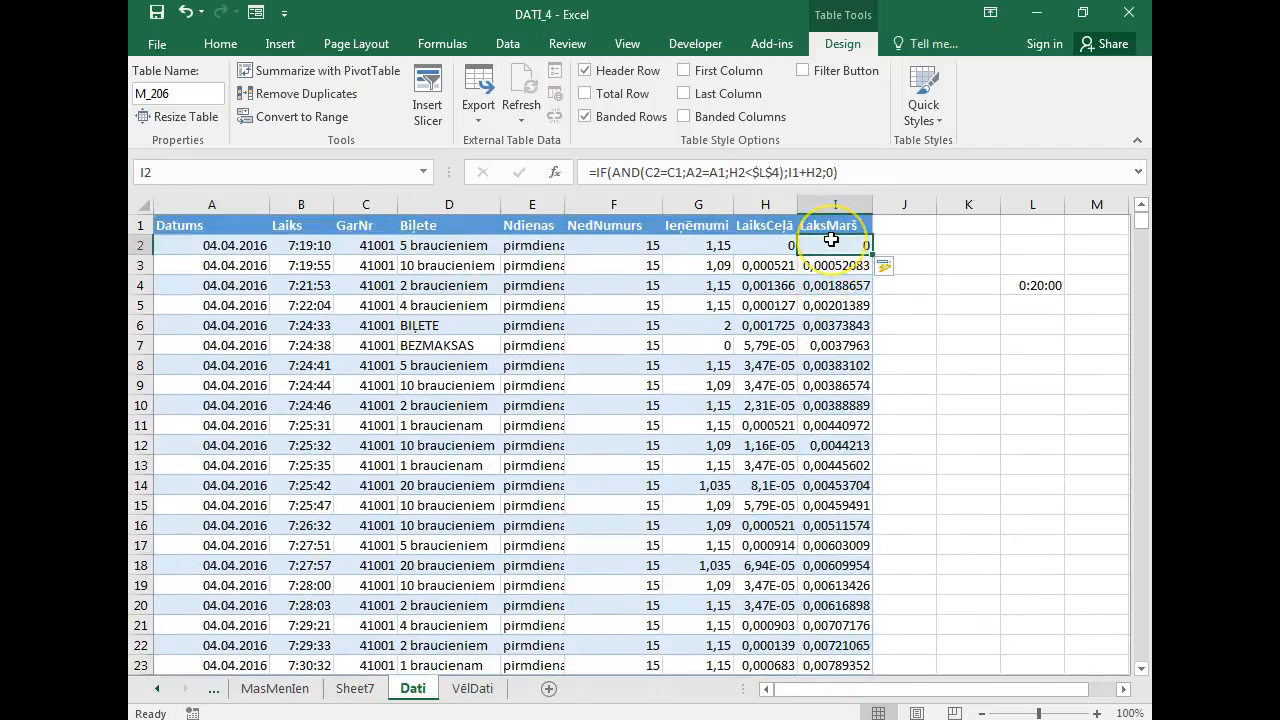
{"action": "key", "text": "ctrl+shift+Down"}
{"action": "key", "text": "ctrl+BackSpace"}
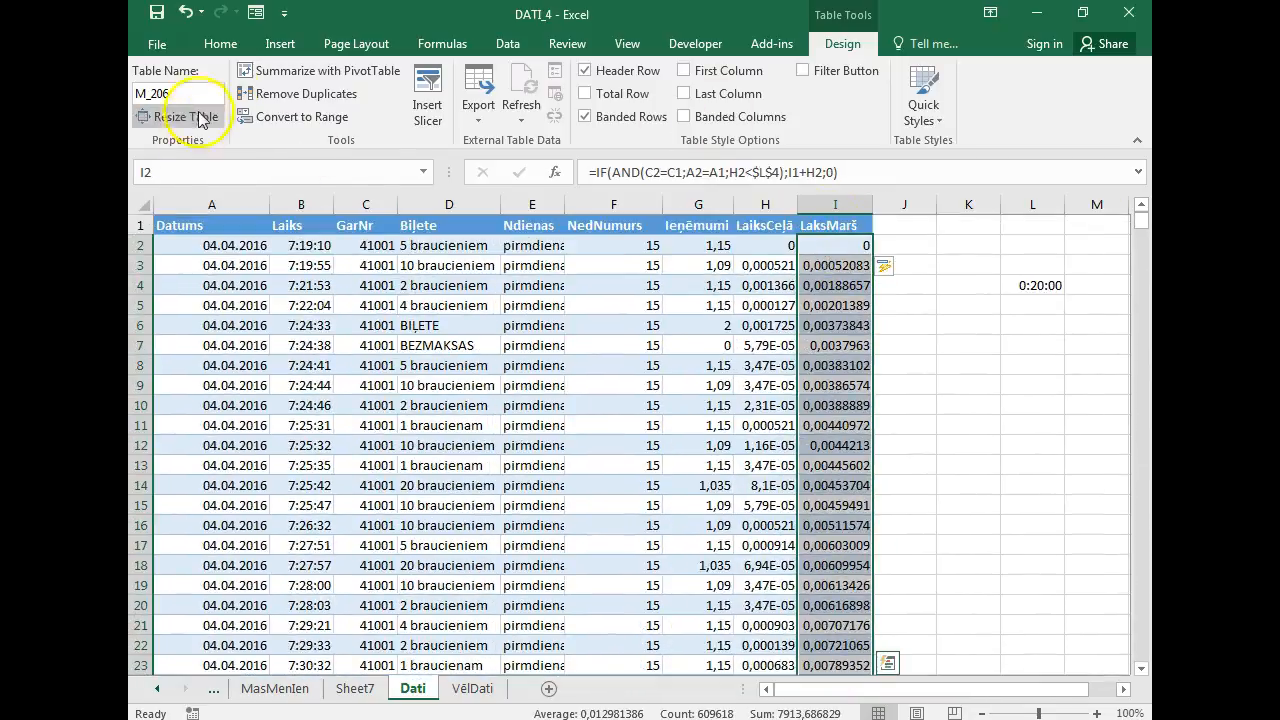
{"action": "left_click", "coordinate": [220, 44]}
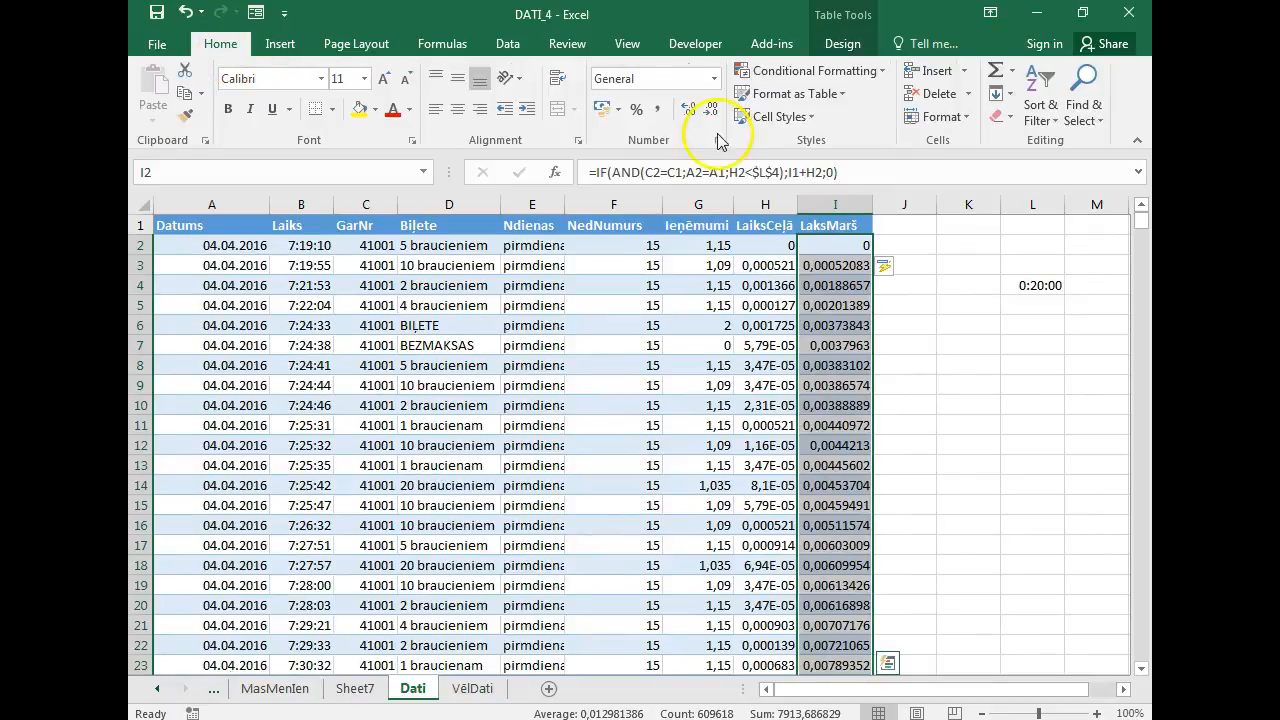
{"action": "left_click", "coordinate": [712, 78]}
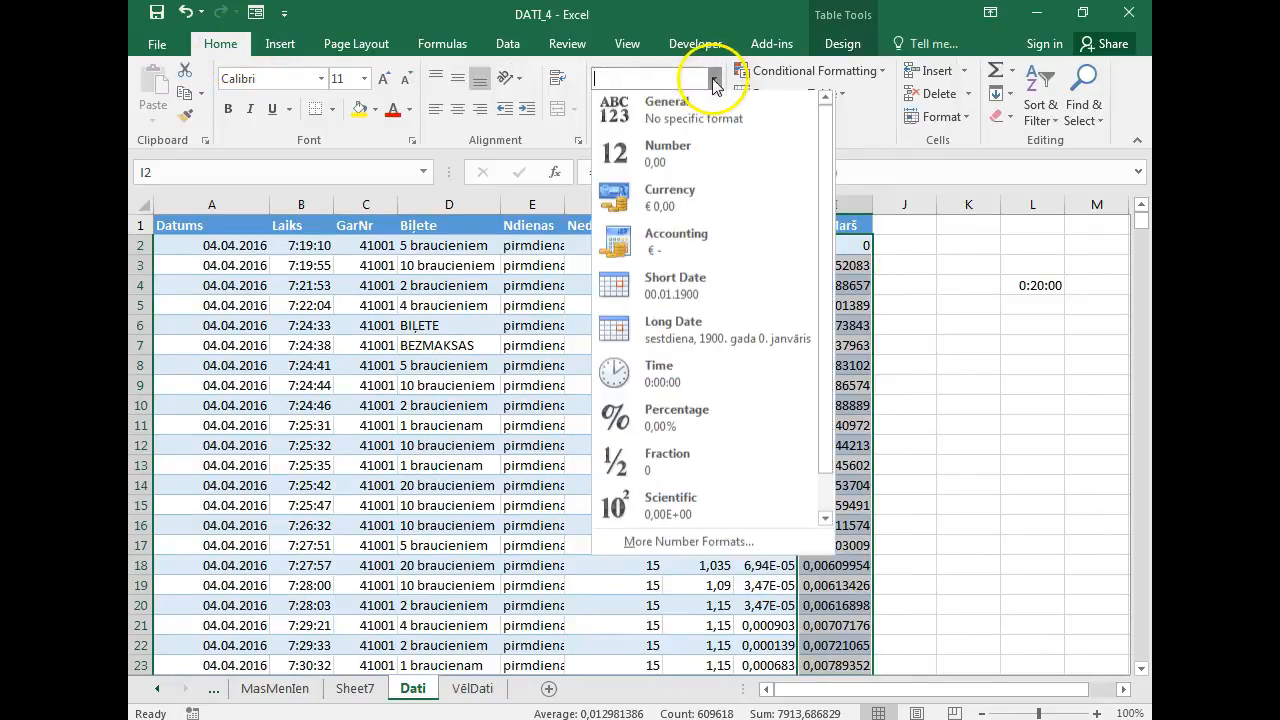
{"action": "left_click", "coordinate": [660, 382]}
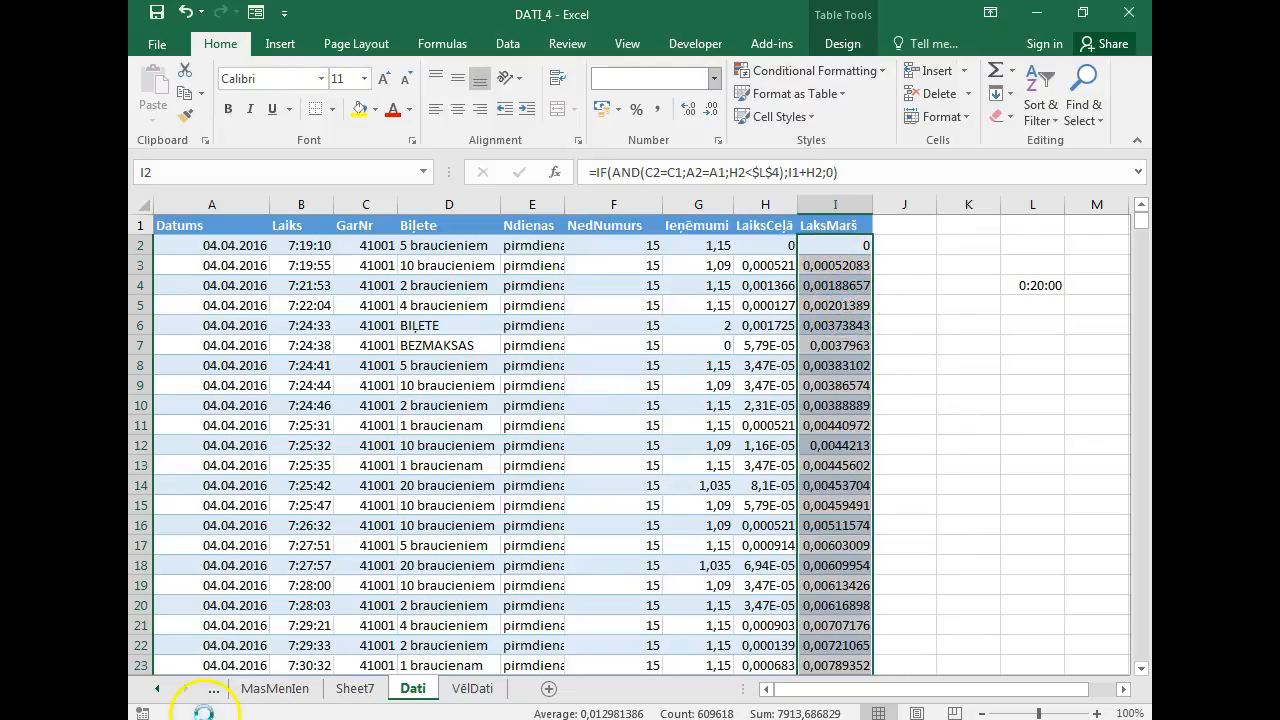
{"action": "left_click", "coordinate": [857, 334]}
Examine the accumulating LaksMarš times from row 2 down, comparing the date and time of rows 26 and 27 where the route restarts.
{"action": "left_click_drag", "start_coordinate": [849, 245], "coordinate": [858, 515]}
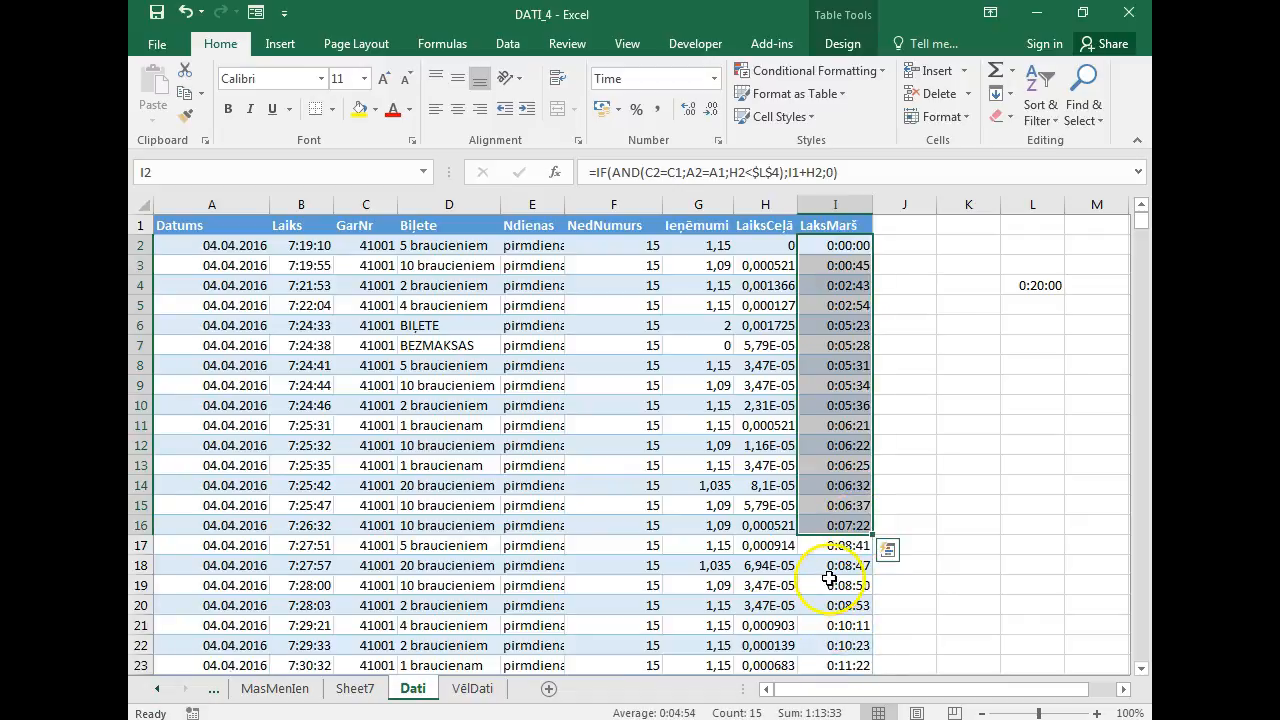
{"action": "left_click", "coordinate": [831, 267]}
{"action": "left_click", "coordinate": [836, 323]}
{"action": "left_click", "coordinate": [834, 361]}
{"action": "left_click", "coordinate": [831, 400]}
{"action": "left_click", "coordinate": [836, 463]}
{"action": "left_click", "coordinate": [840, 508]}
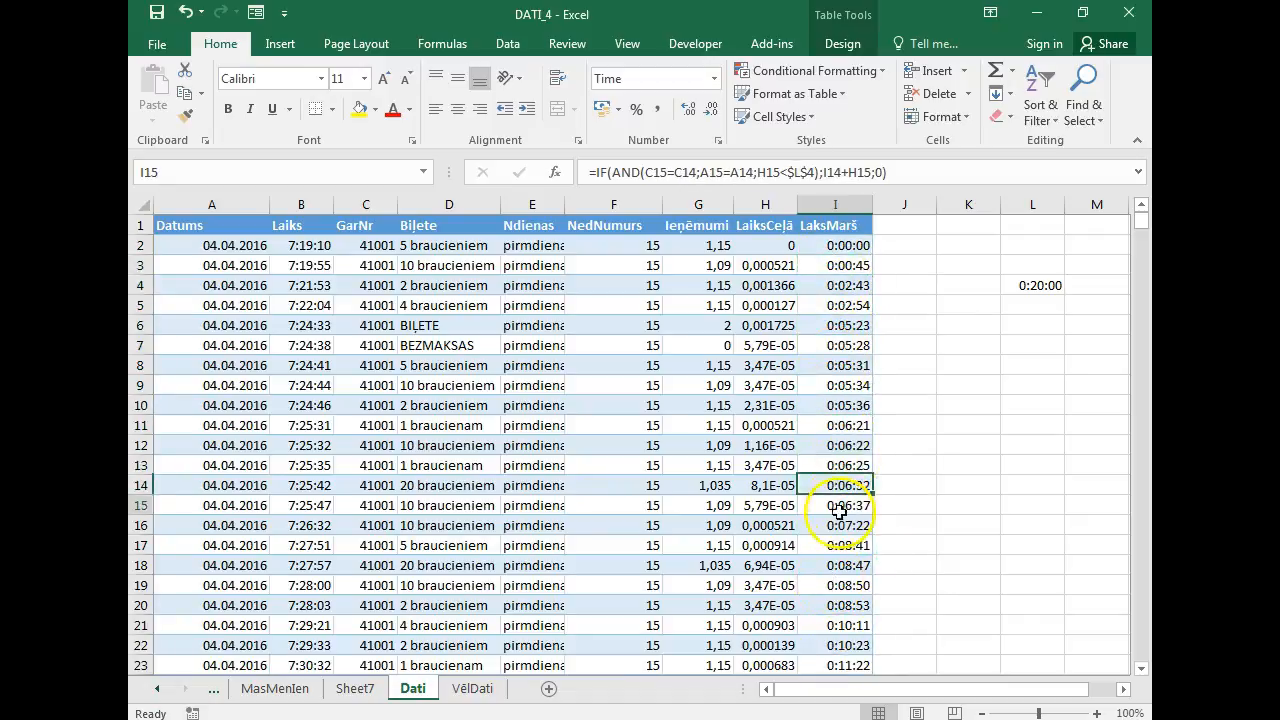
{"action": "scroll", "coordinate": [853, 610], "scroll_direction": "down", "scroll_amount": 1}
{"action": "left_click", "coordinate": [846, 548]}
{"action": "left_click", "coordinate": [847, 604]}
{"action": "scroll", "coordinate": [849, 618], "scroll_direction": "down", "scroll_amount": 2}
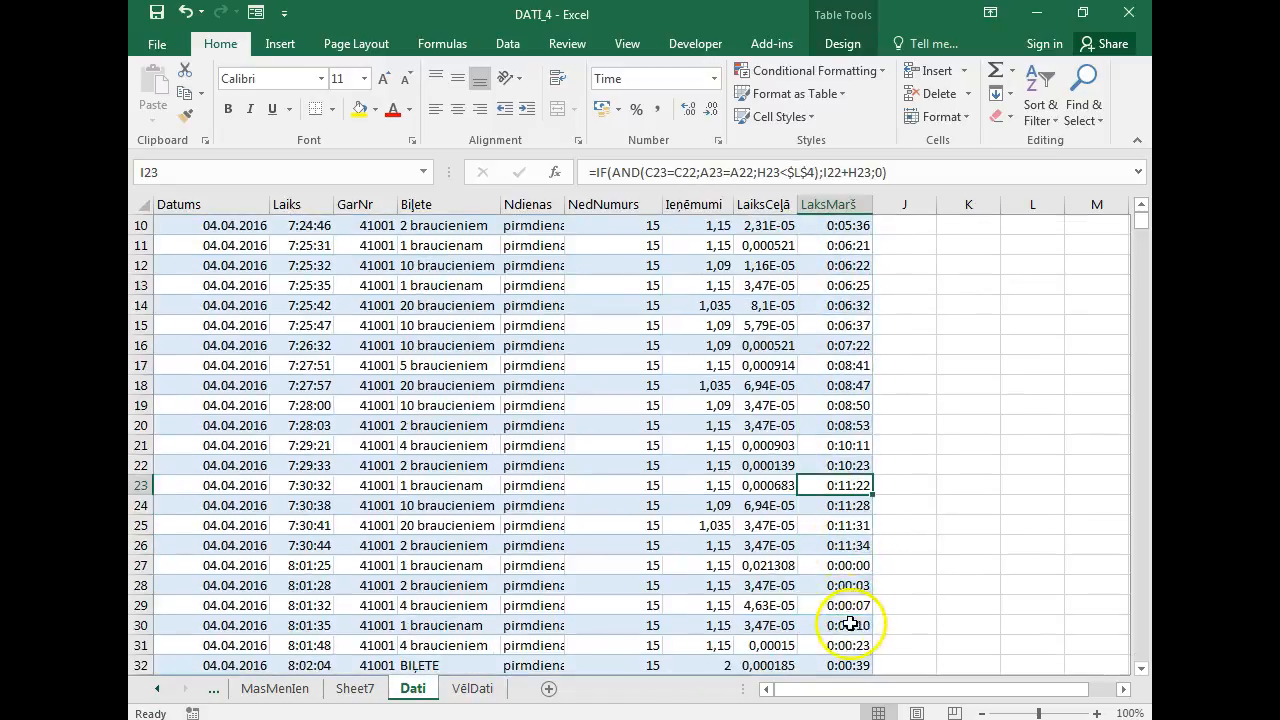
{"action": "left_click_drag", "start_coordinate": [210, 540], "coordinate": [300, 565]}
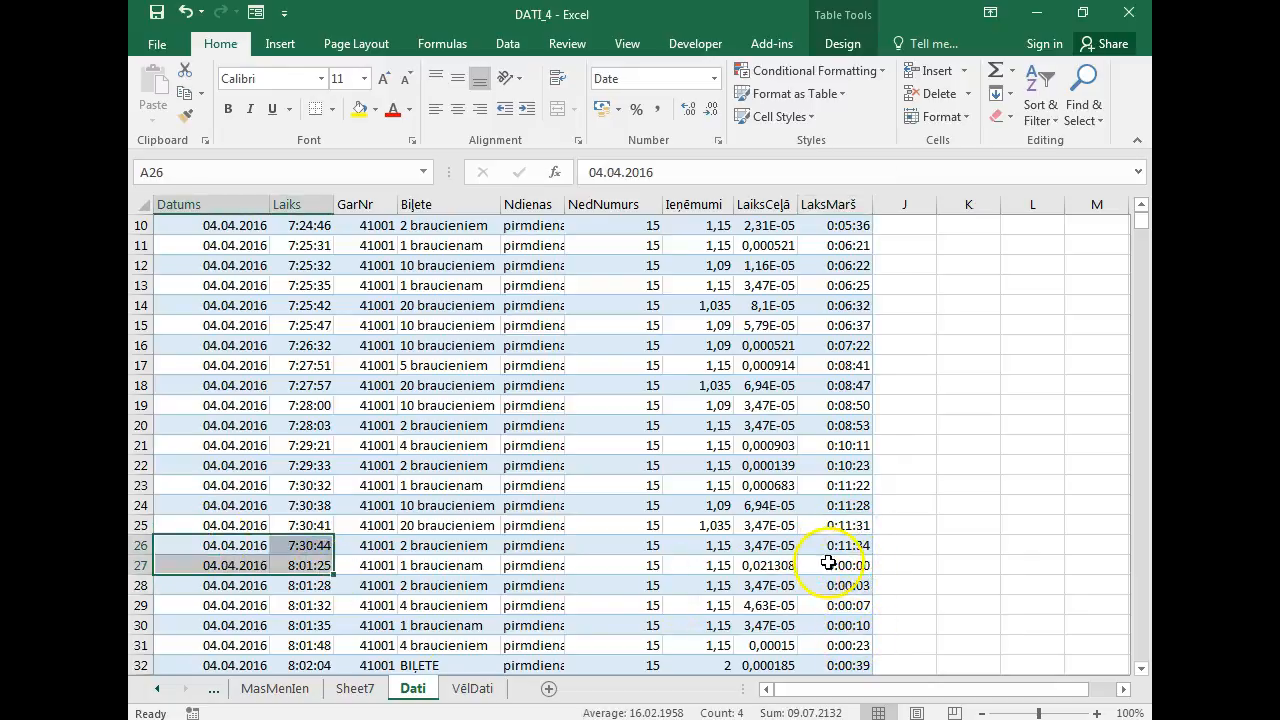
{"action": "left_click", "coordinate": [838, 625]}
{"action": "scroll", "coordinate": [840, 625], "scroll_direction": "down", "scroll_amount": 3}
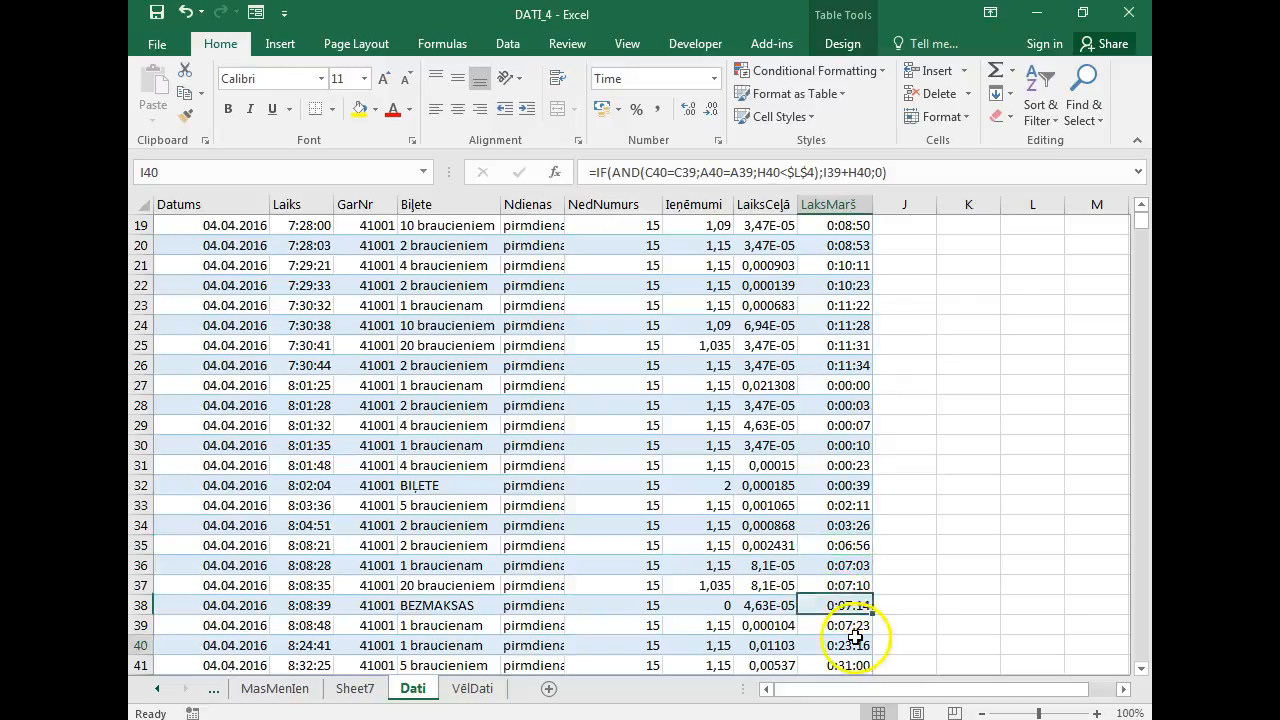
Inspect the LaksMarš times after row 27 and further down the first vehicle's tickets for other route restarts.
{"action": "left_click", "coordinate": [847, 478]}
{"action": "left_click", "coordinate": [848, 404]}
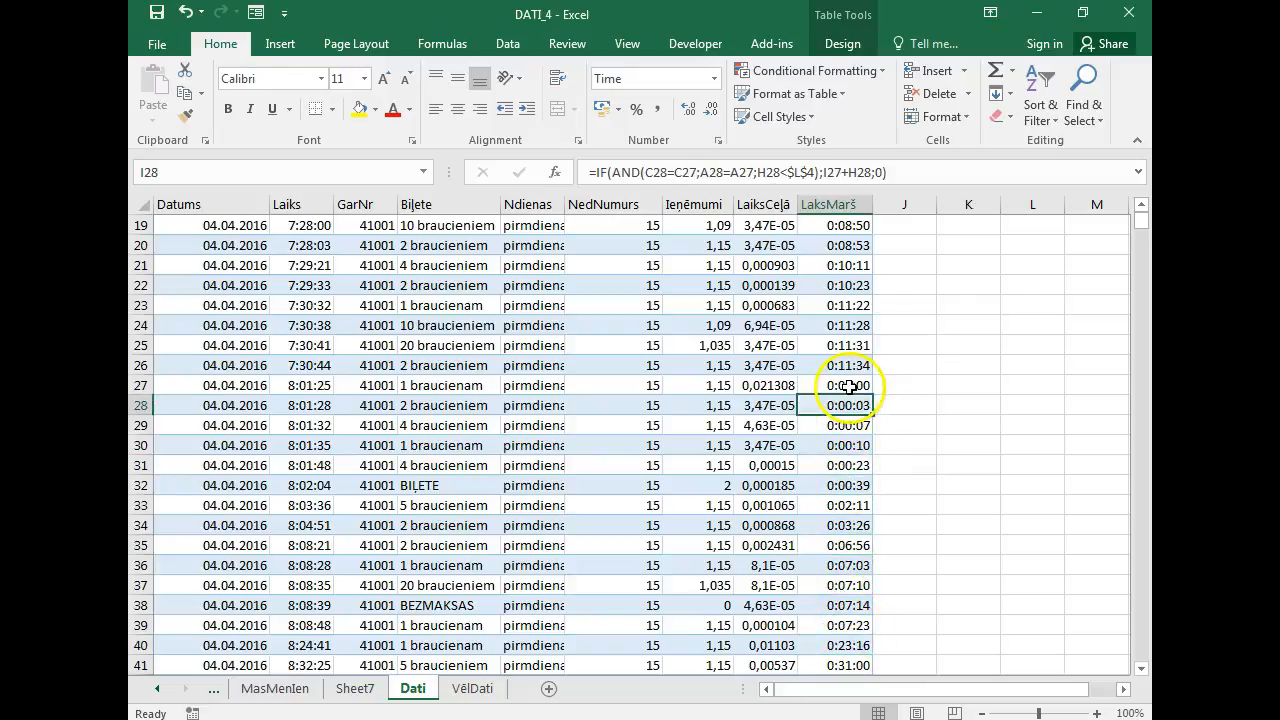
{"action": "left_click", "coordinate": [758, 388]}
{"action": "left_click_drag", "start_coordinate": [848, 326], "coordinate": [846, 568]}
{"action": "scroll", "coordinate": [846, 573], "scroll_direction": "down", "scroll_amount": 6}
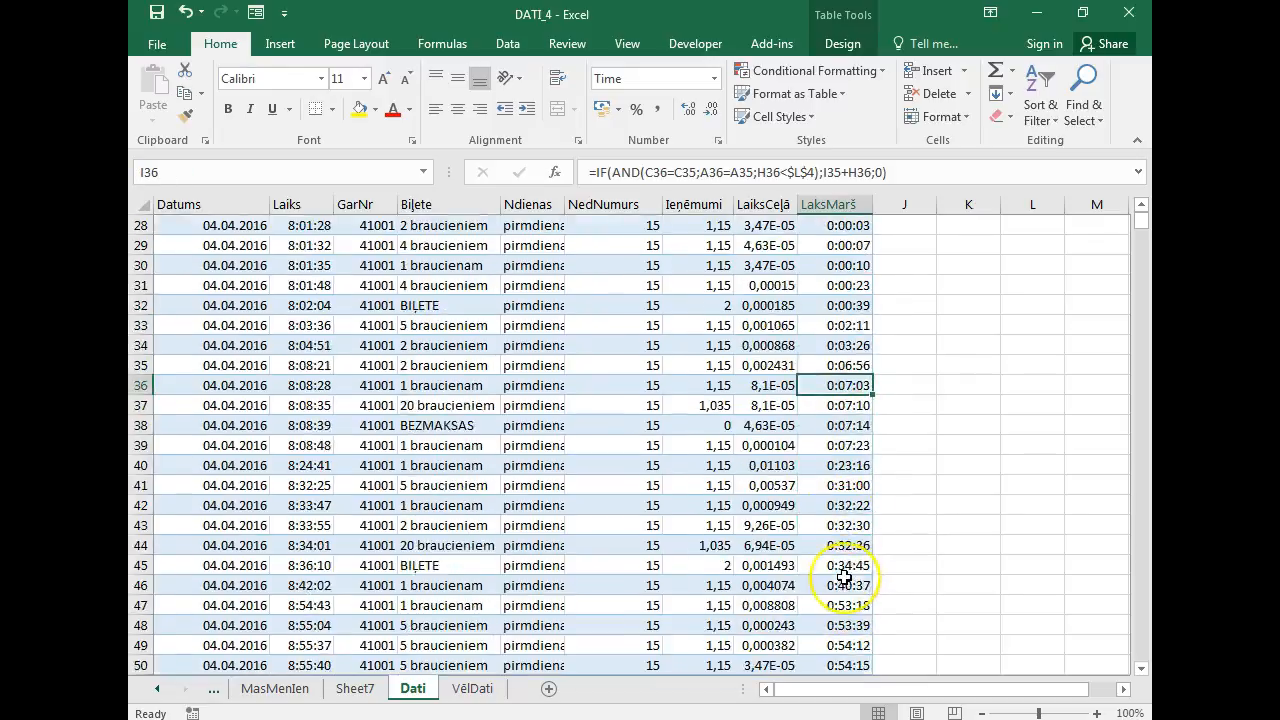
{"action": "left_click", "coordinate": [848, 287]}
{"action": "left_click_drag", "start_coordinate": [848, 287], "coordinate": [848, 406]}
{"action": "left_click", "coordinate": [846, 583]}
{"action": "left_click", "coordinate": [846, 570]}
{"action": "left_click", "coordinate": [850, 602]}
{"action": "left_click", "coordinate": [852, 626]}
{"action": "scroll", "coordinate": [852, 655], "scroll_direction": "down", "scroll_amount": 17}
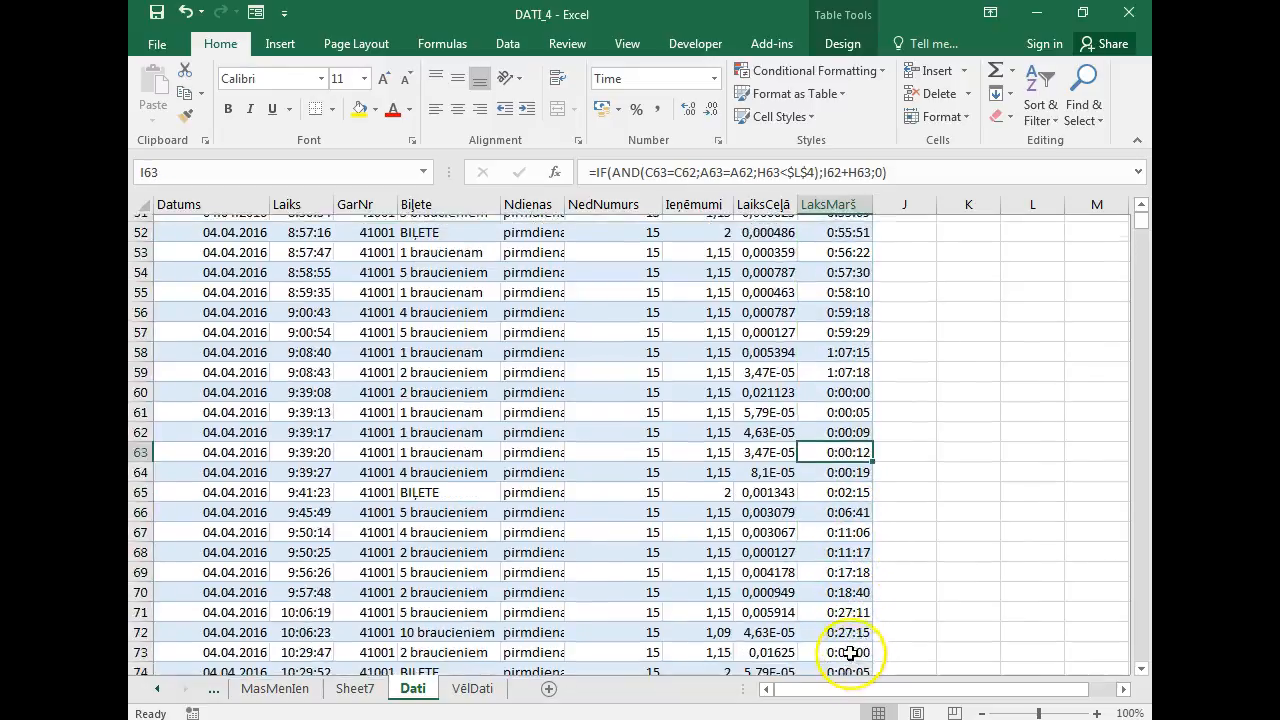
{"action": "scroll", "coordinate": [848, 652], "scroll_direction": "down", "scroll_amount": 5}
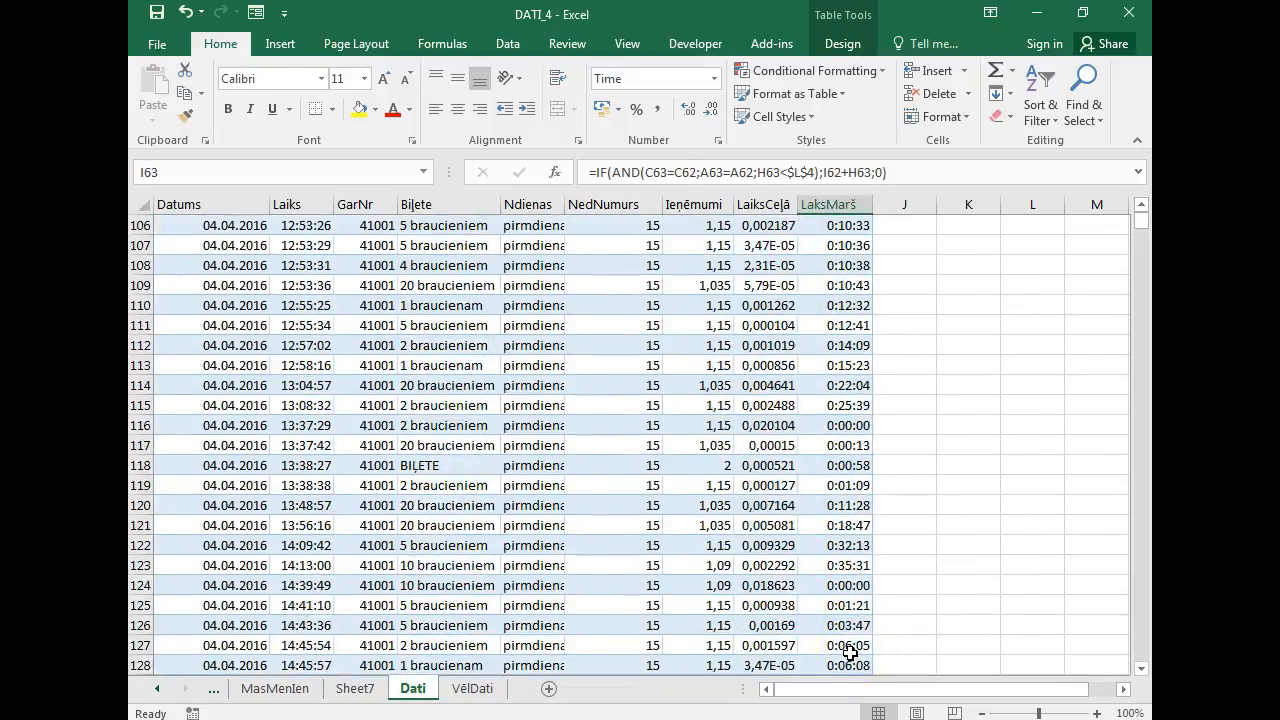
Return to the LaksMarš header and step through the first rows of the column.
{"action": "left_click", "coordinate": [845, 366]}
{"action": "left_click", "coordinate": [832, 345]}
{"action": "key", "text": "ctrl+Up"}
{"action": "key", "text": "Down"}
{"action": "key", "text": "Up"}
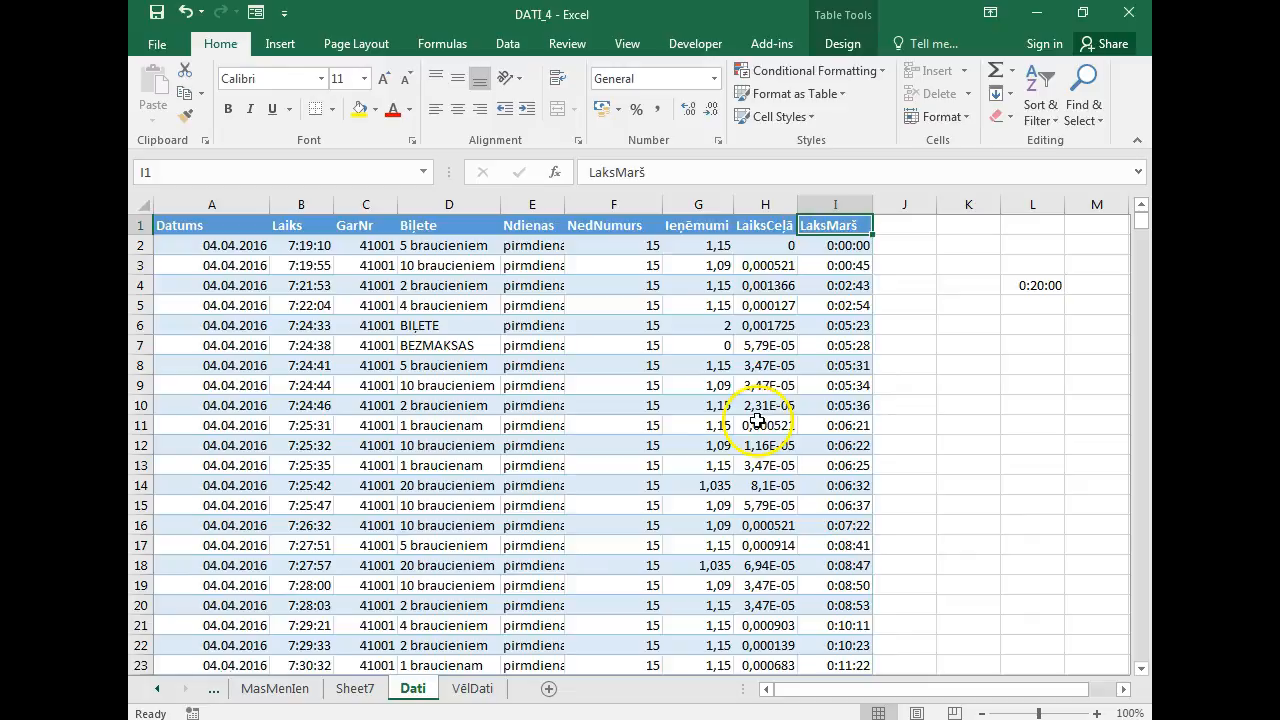
{"action": "key", "text": "Down"}
{"action": "key", "text": "Down"}
{"action": "key", "text": "Down"}
{"action": "key", "text": "Down"}
{"action": "key", "text": "Down"}
{"action": "key", "text": "Down"}
{"action": "key", "text": "Down"}
{"action": "key", "text": "Down"}
{"action": "left_click", "coordinate": [825, 271]}
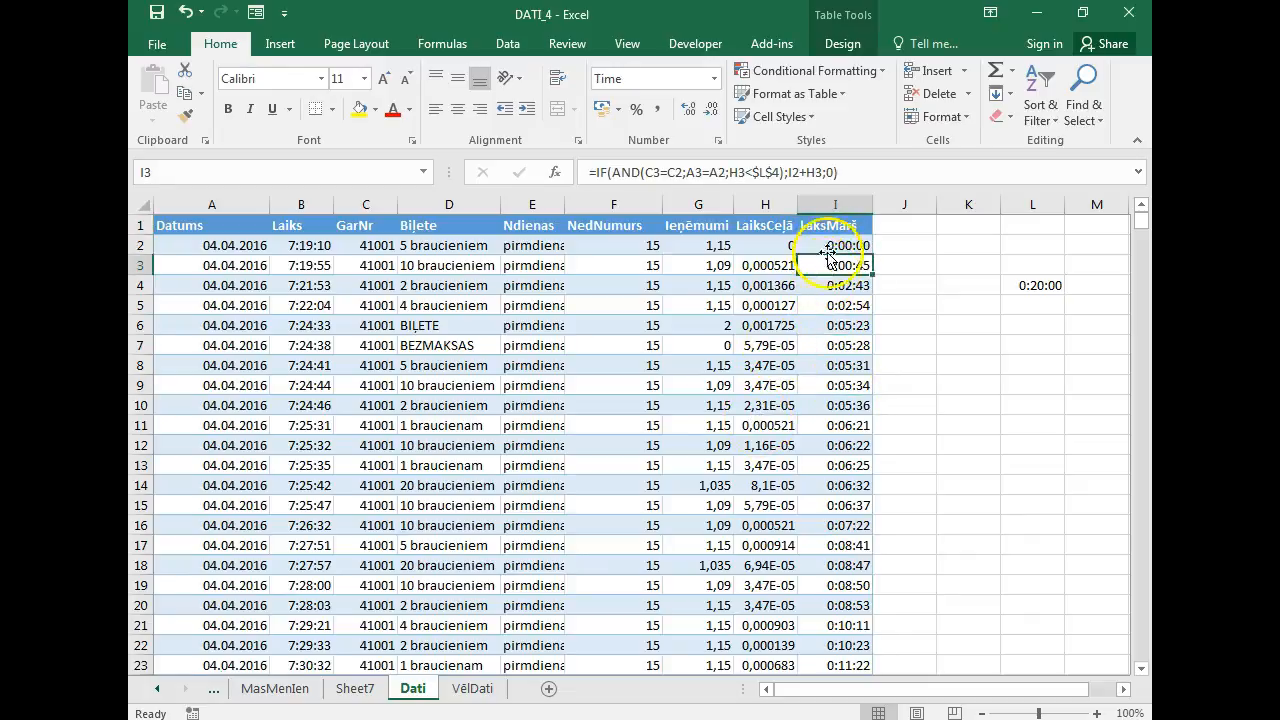
{"action": "key", "text": "Up"}
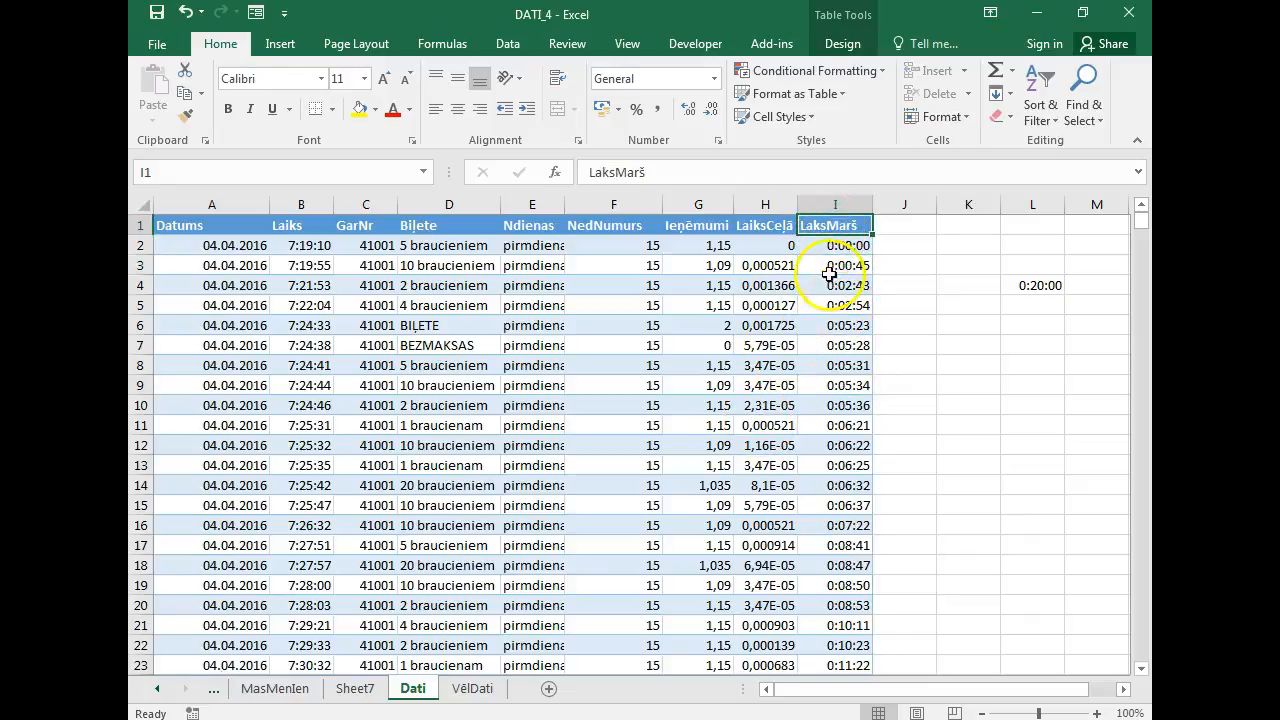
{"action": "key", "text": "Down"}
{"action": "key", "text": "Up"}
Add a new table column headed Minute in J1, next to LaksMarš.
{"action": "left_click", "coordinate": [899, 223]}
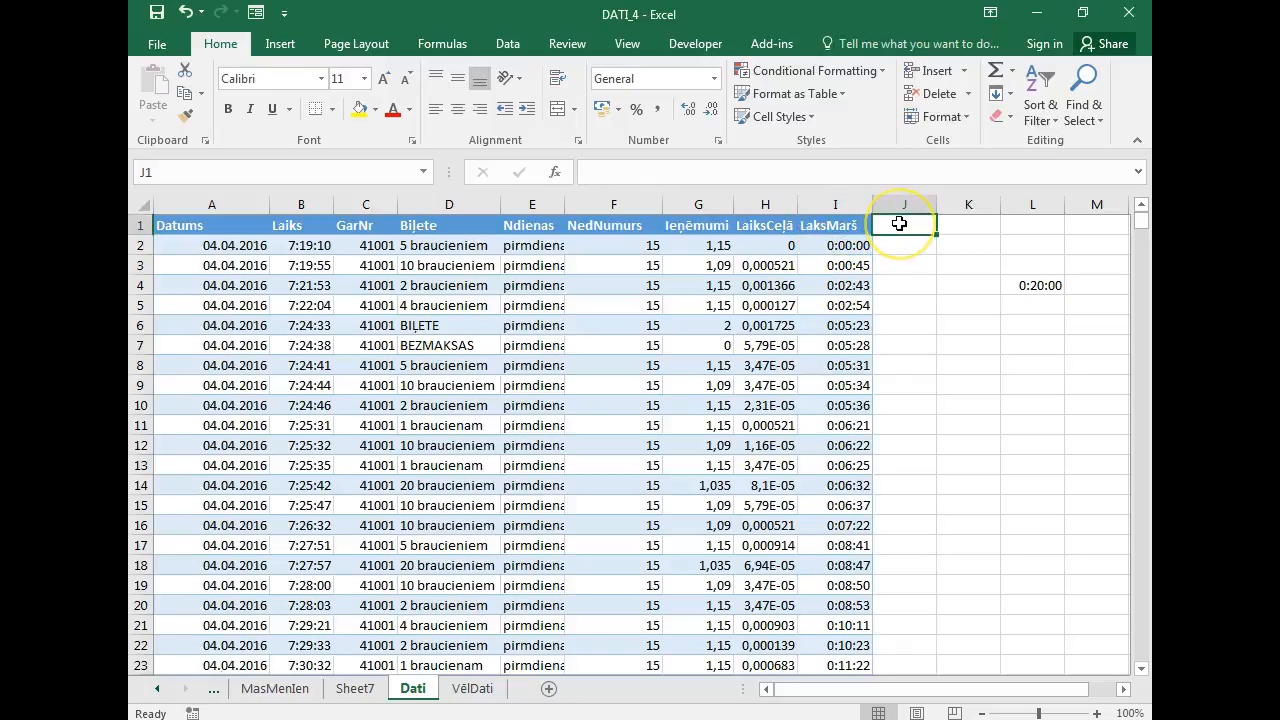
{"action": "type", "text": "Minute"}
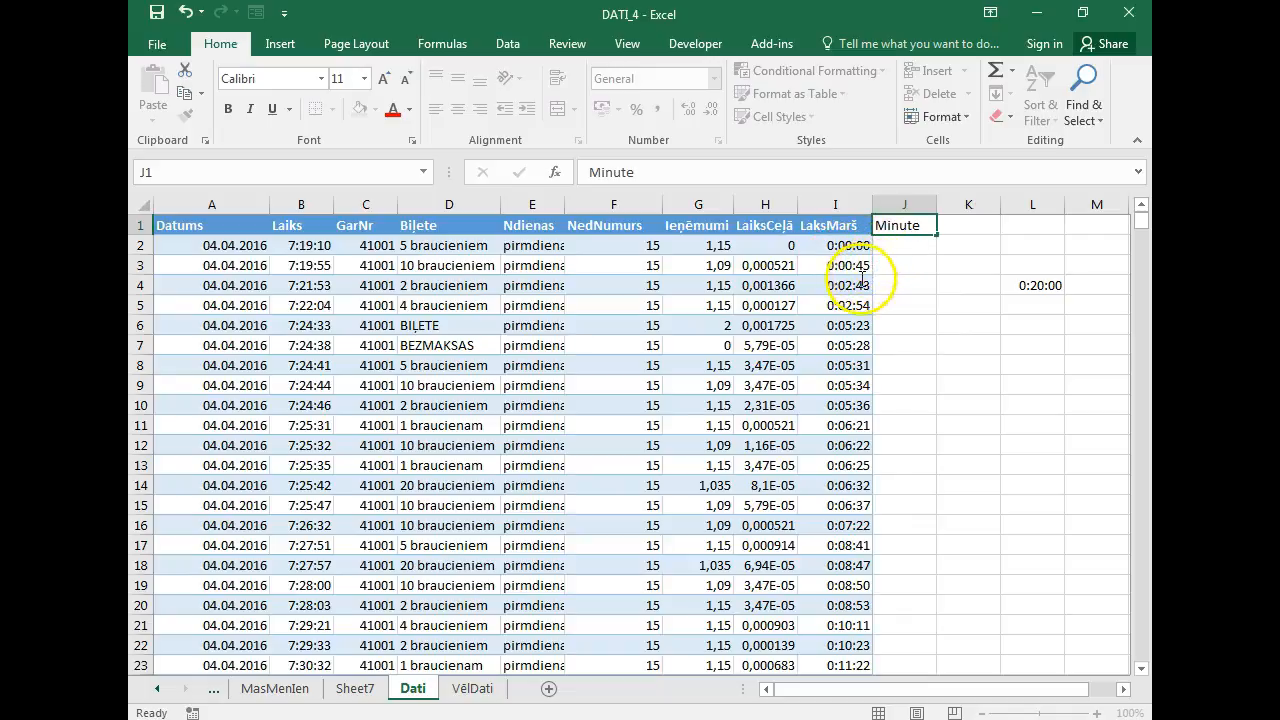
{"action": "left_click", "coordinate": [863, 271]}
{"action": "left_click", "coordinate": [906, 247]}
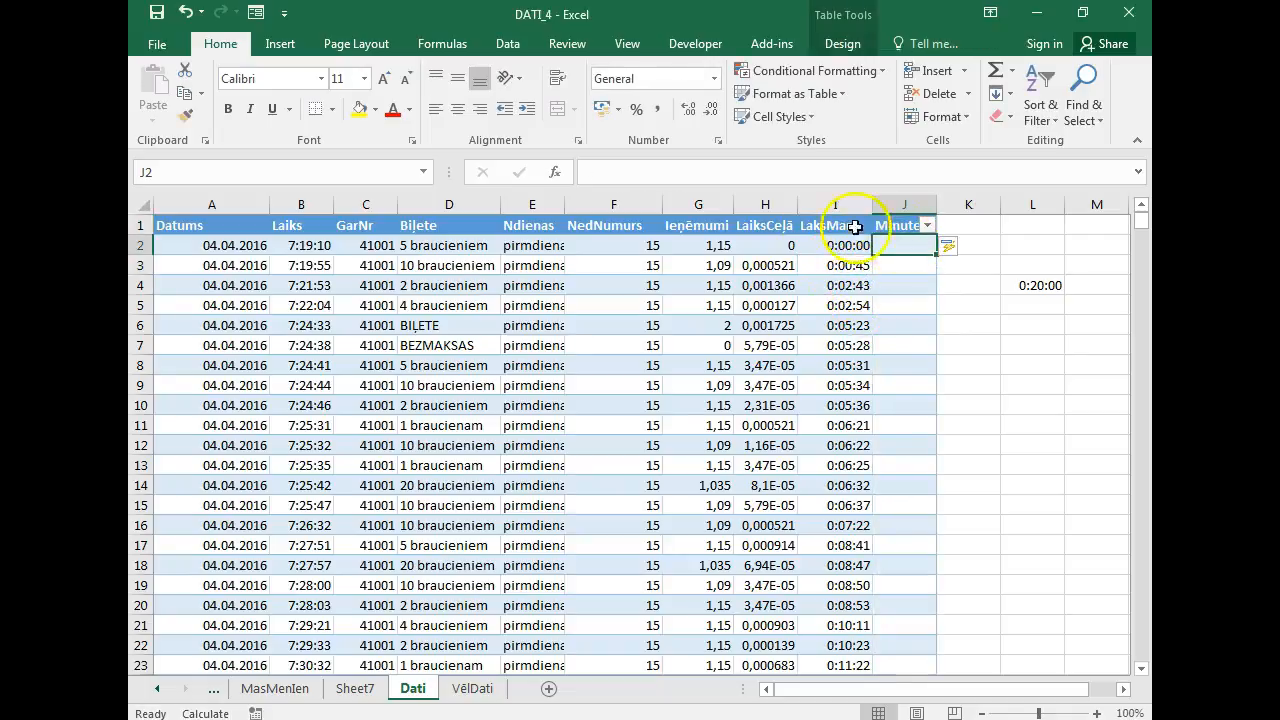
{"action": "left_click_drag", "start_coordinate": [823, 265], "coordinate": [850, 645]}
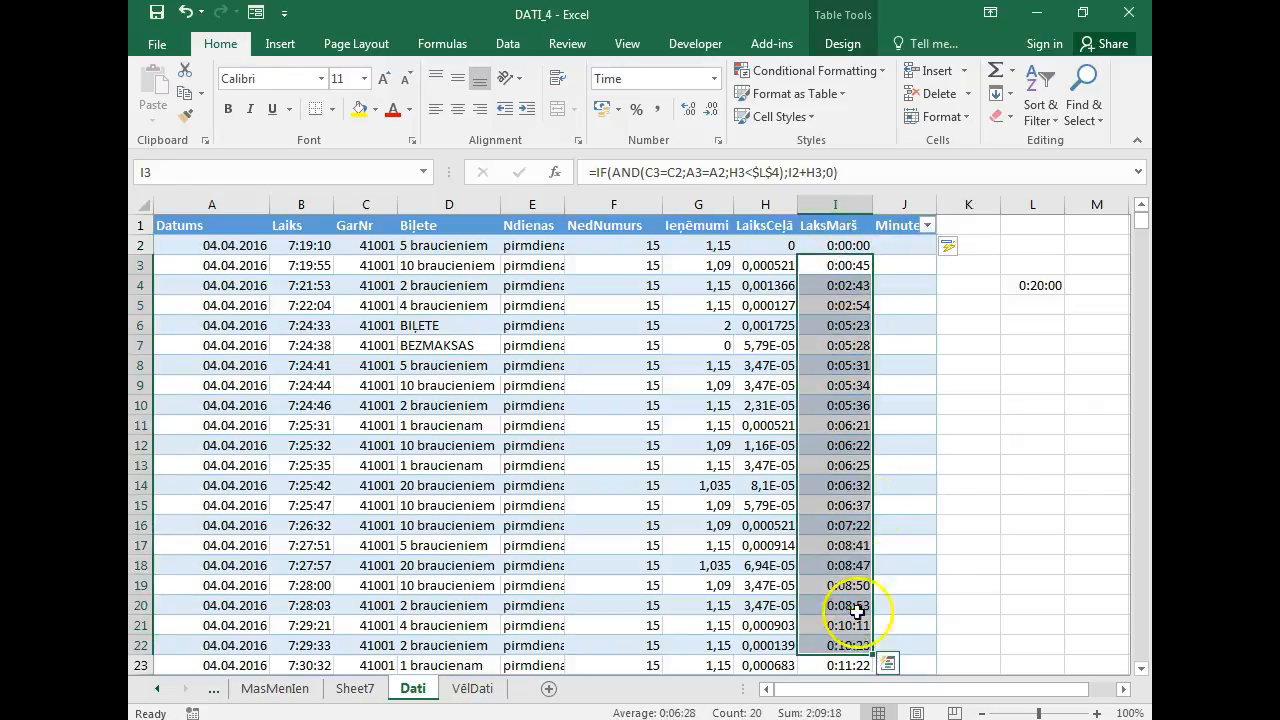
{"action": "left_click", "coordinate": [882, 466]}
{"action": "left_click", "coordinate": [856, 461]}
{"action": "left_click", "coordinate": [852, 422]}
{"action": "left_click", "coordinate": [847, 365]}
{"action": "left_click", "coordinate": [846, 323]}
{"action": "left_click", "coordinate": [846, 304]}
{"action": "left_click", "coordinate": [907, 250]}
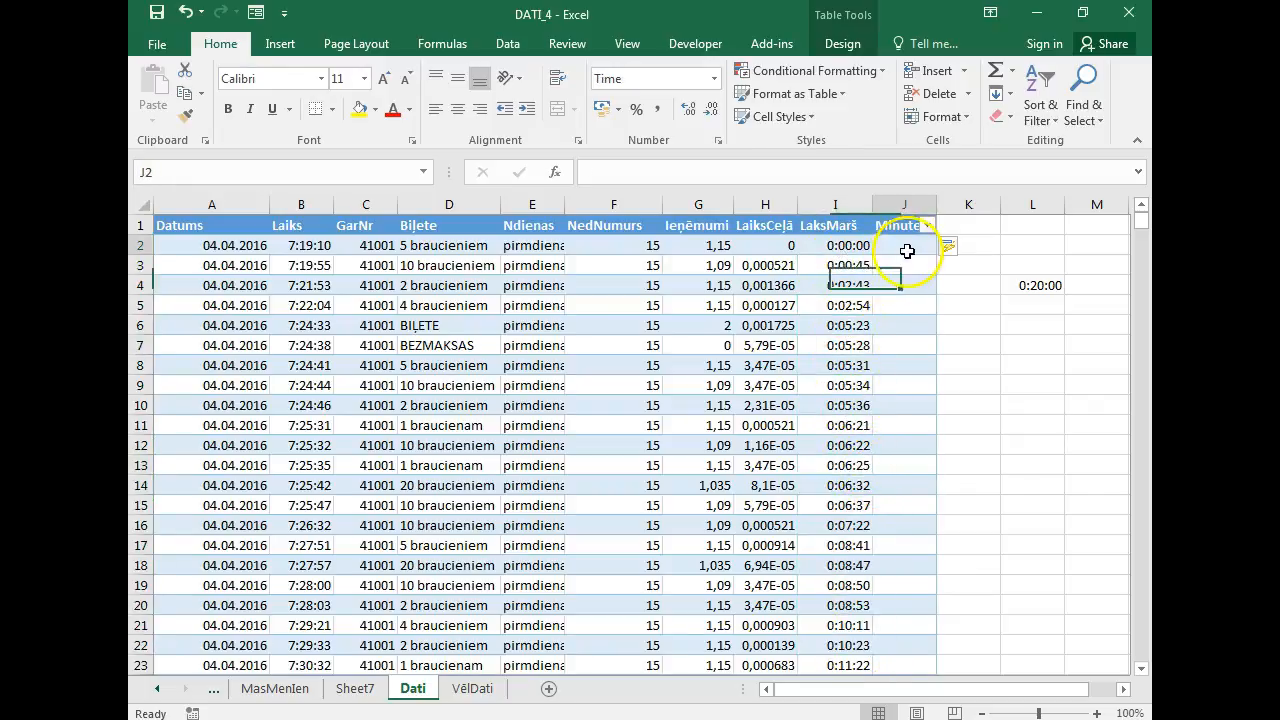
{"action": "type", "text": "=minu"}
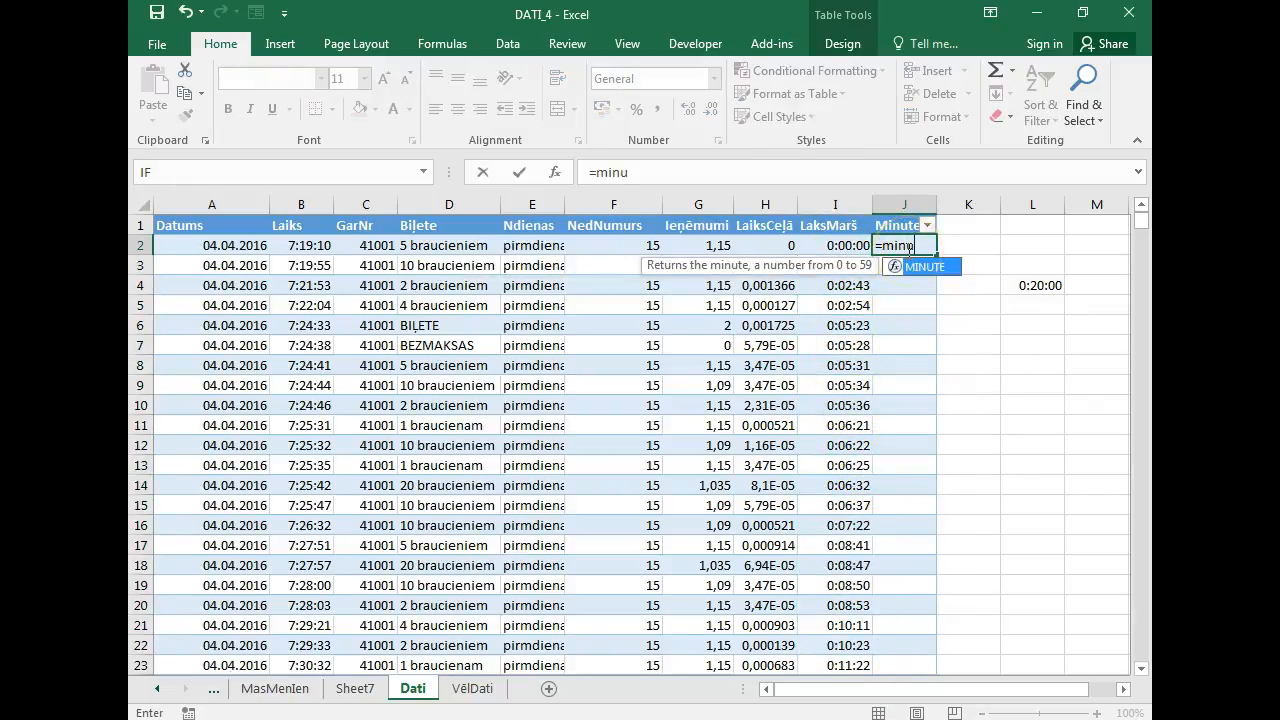
{"action": "key", "text": "Tab"}
{"action": "left_click", "coordinate": [845, 248]}
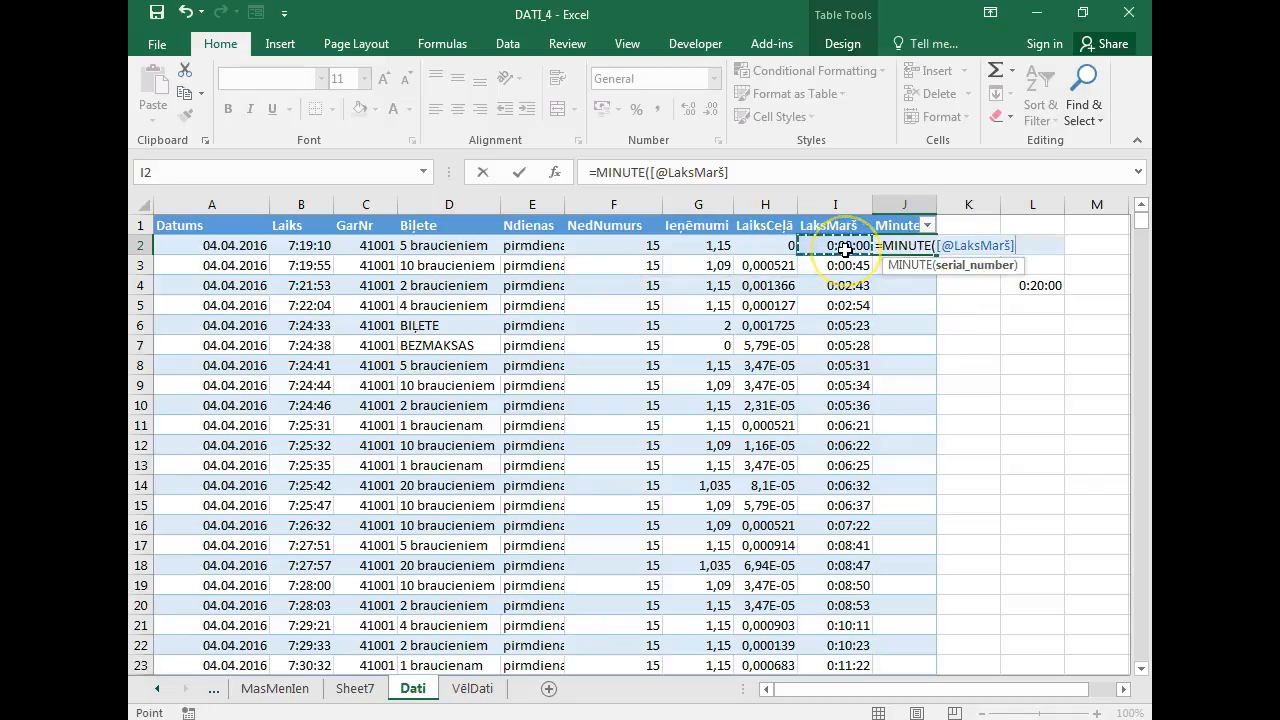
{"action": "key", "text": "Return"}
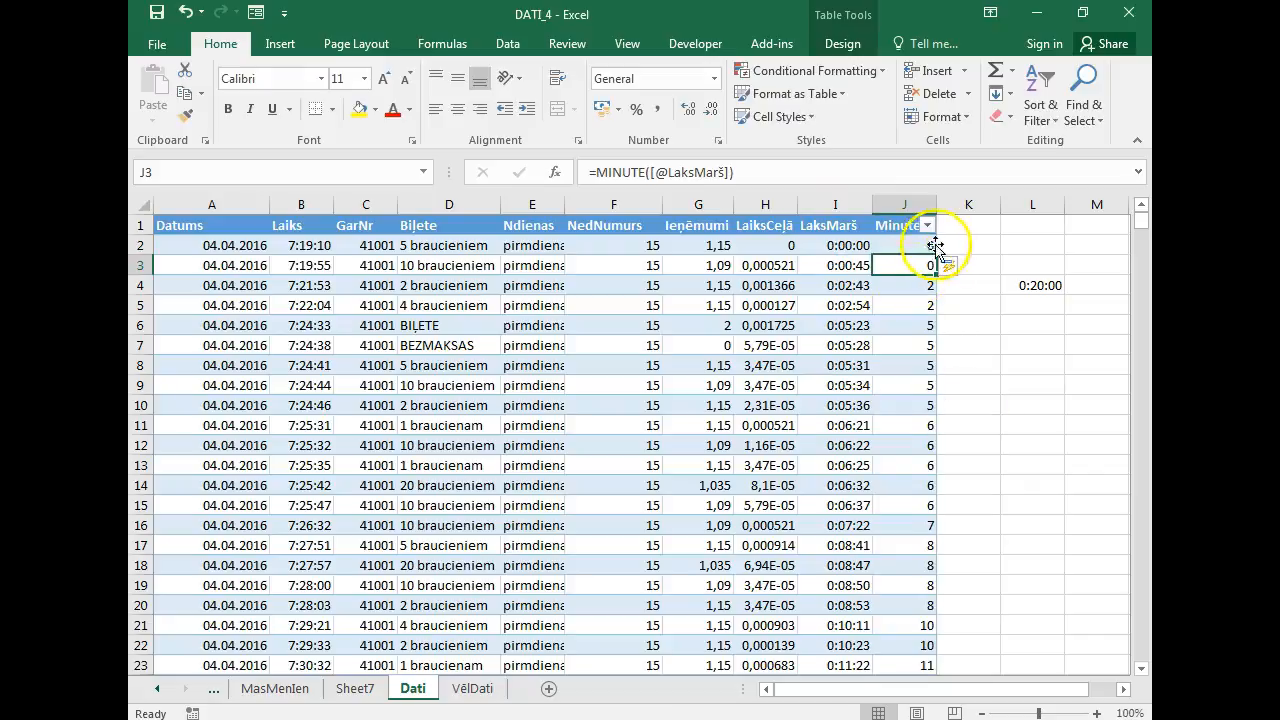
Review the groups of equal values in the Minute column and the time limit in L4.
{"action": "left_click_drag", "start_coordinate": [903, 246], "coordinate": [905, 645]}
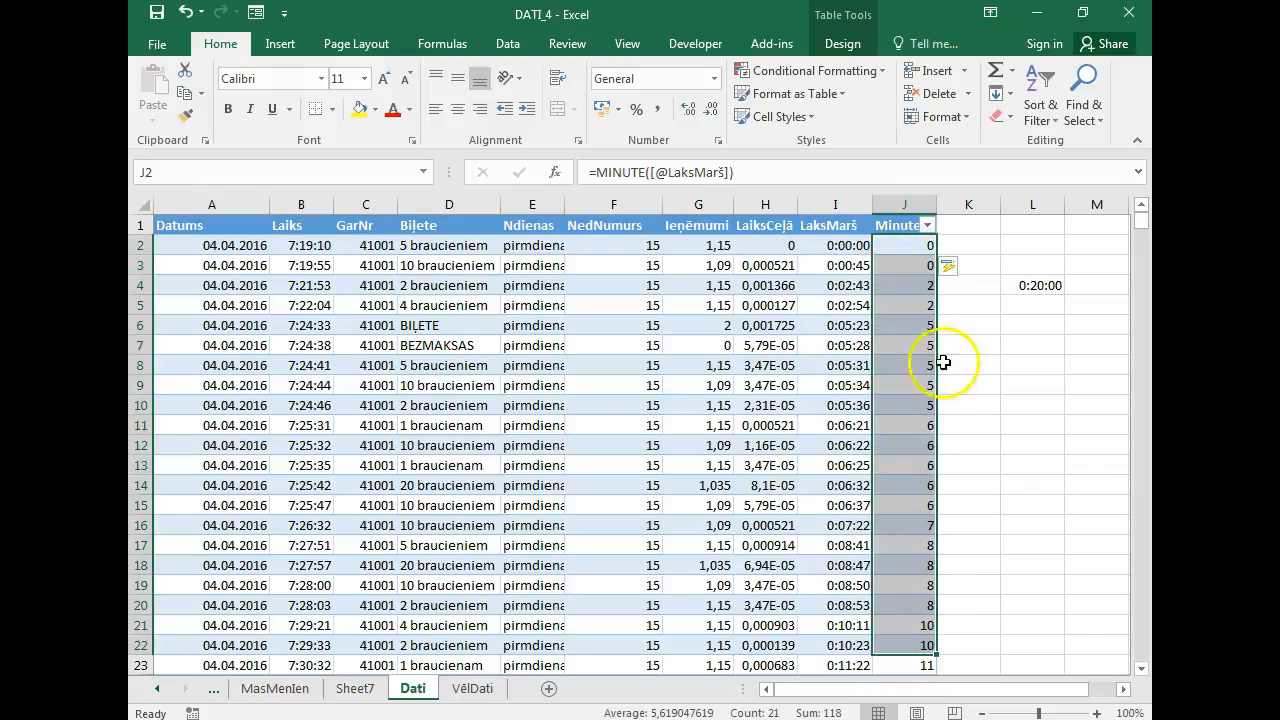
{"action": "left_click_drag", "start_coordinate": [914, 320], "coordinate": [922, 505]}
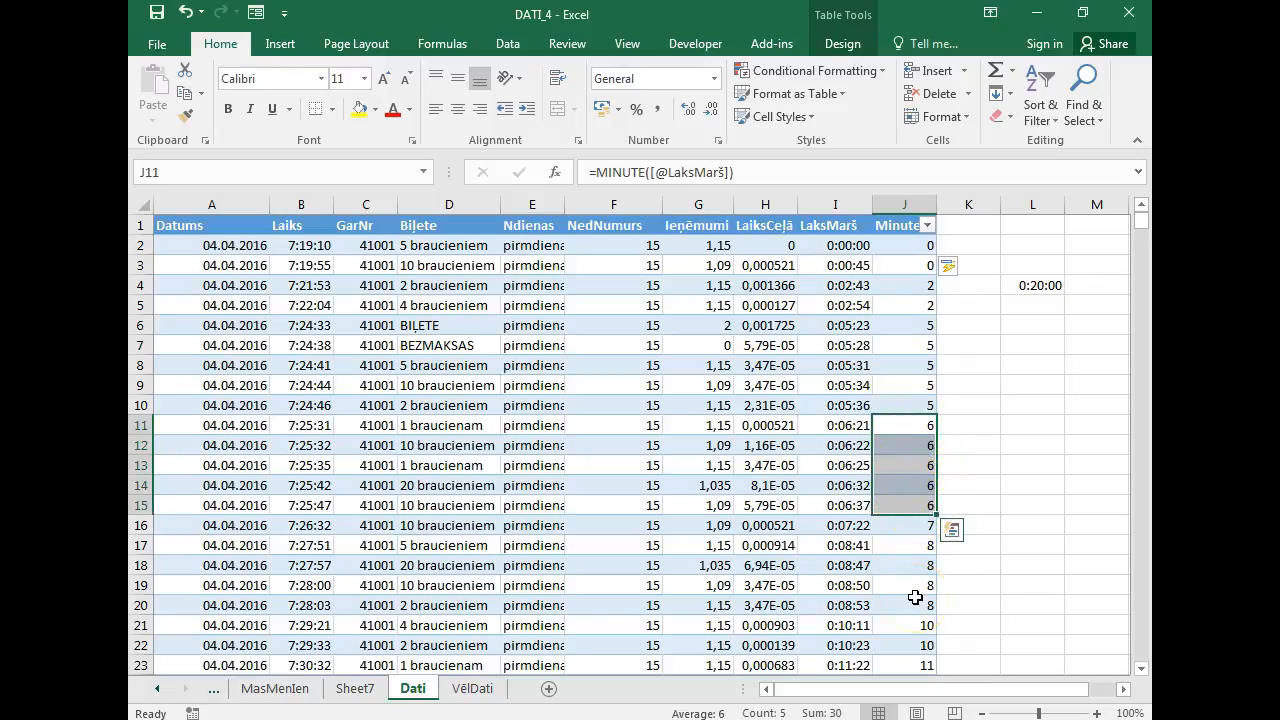
{"action": "left_click_drag", "start_coordinate": [905, 549], "coordinate": [908, 604]}
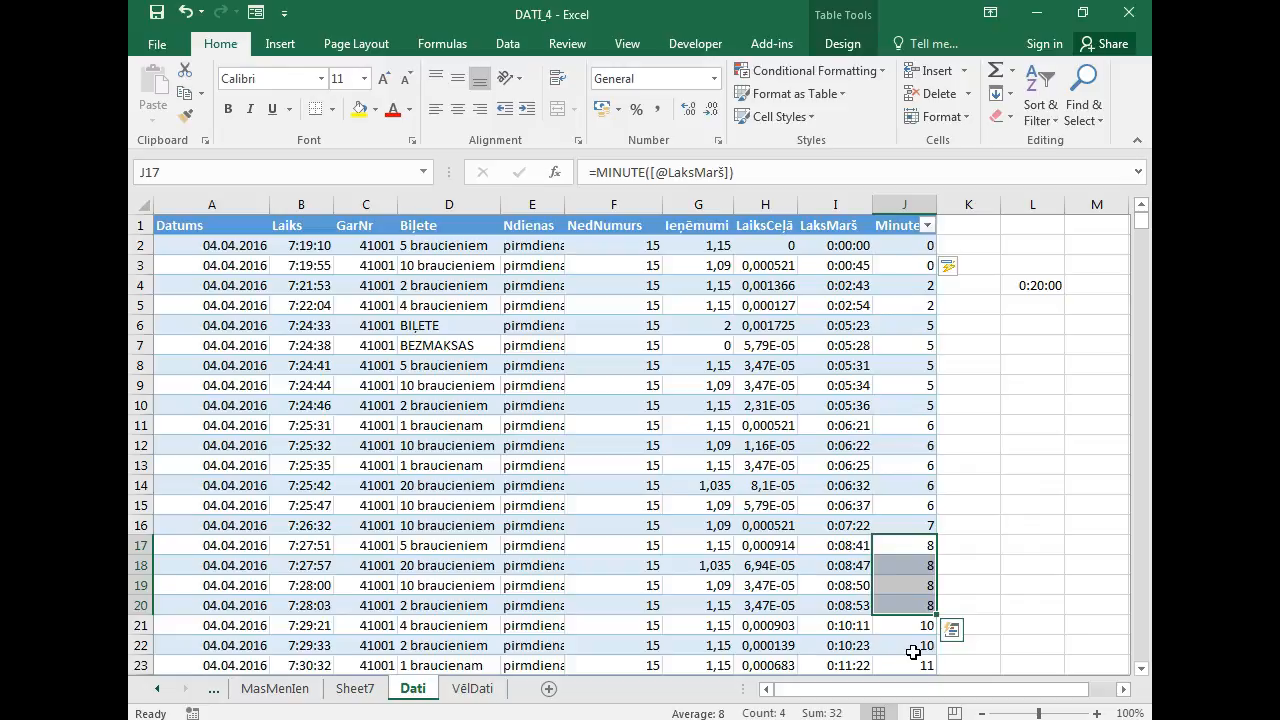
{"action": "left_click", "coordinate": [906, 605]}
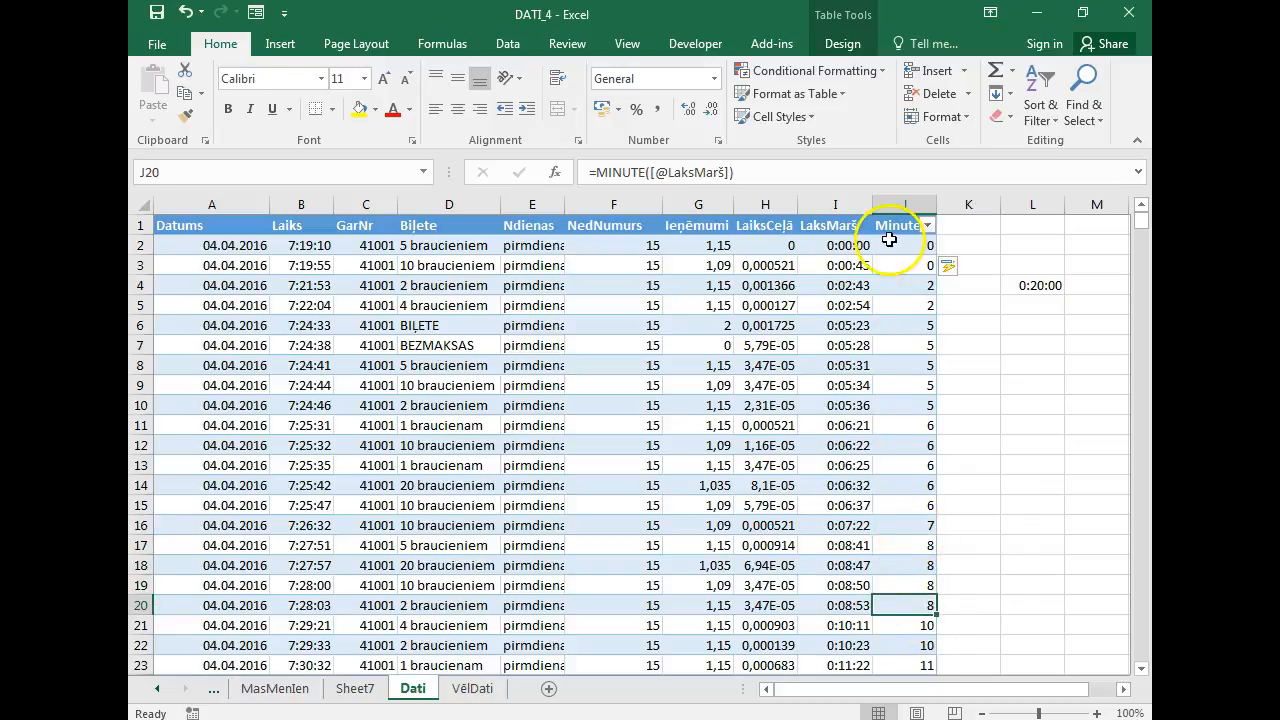
{"action": "left_click", "coordinate": [1030, 286]}
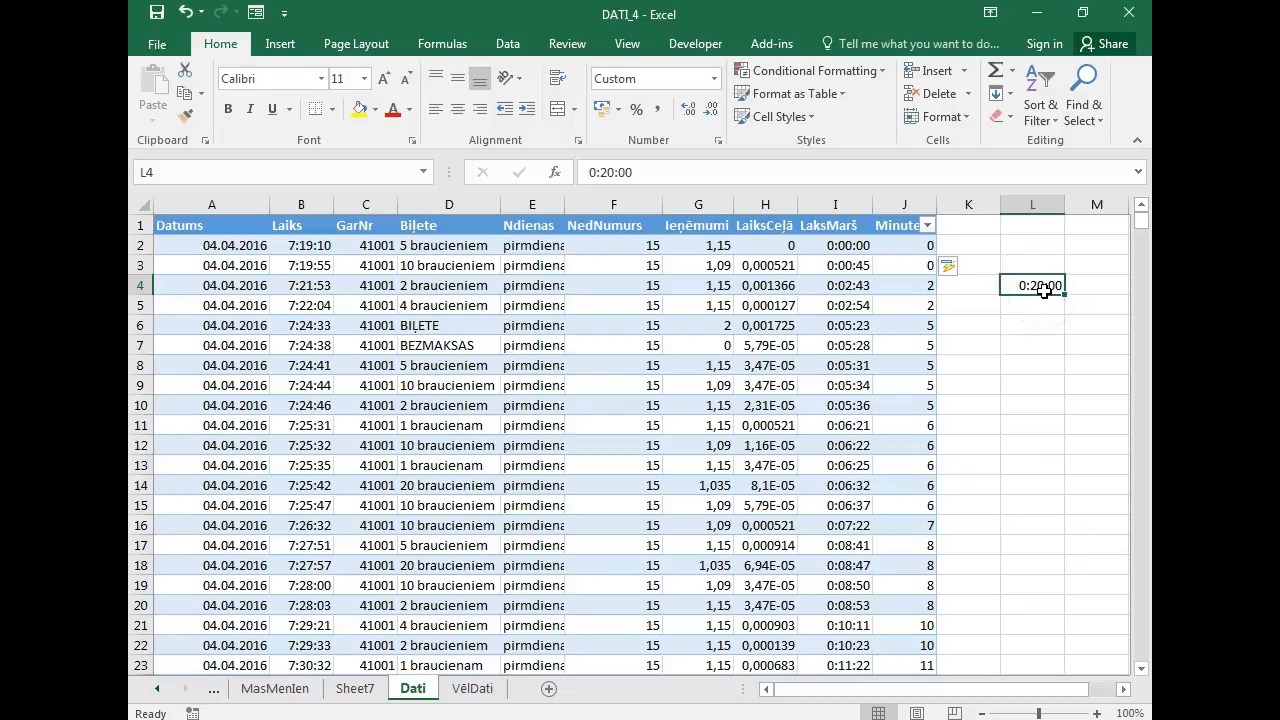
Compare the accumulated LaksMarš times with the corresponding Minute values in the first rows of the table.
{"action": "left_click", "coordinate": [822, 252]}
{"action": "left_click", "coordinate": [896, 287]}
{"action": "left_click", "coordinate": [838, 328]}
{"action": "left_click", "coordinate": [897, 331]}
{"action": "left_click", "coordinate": [845, 381]}
{"action": "left_click", "coordinate": [905, 385]}
{"action": "left_click", "coordinate": [835, 400]}
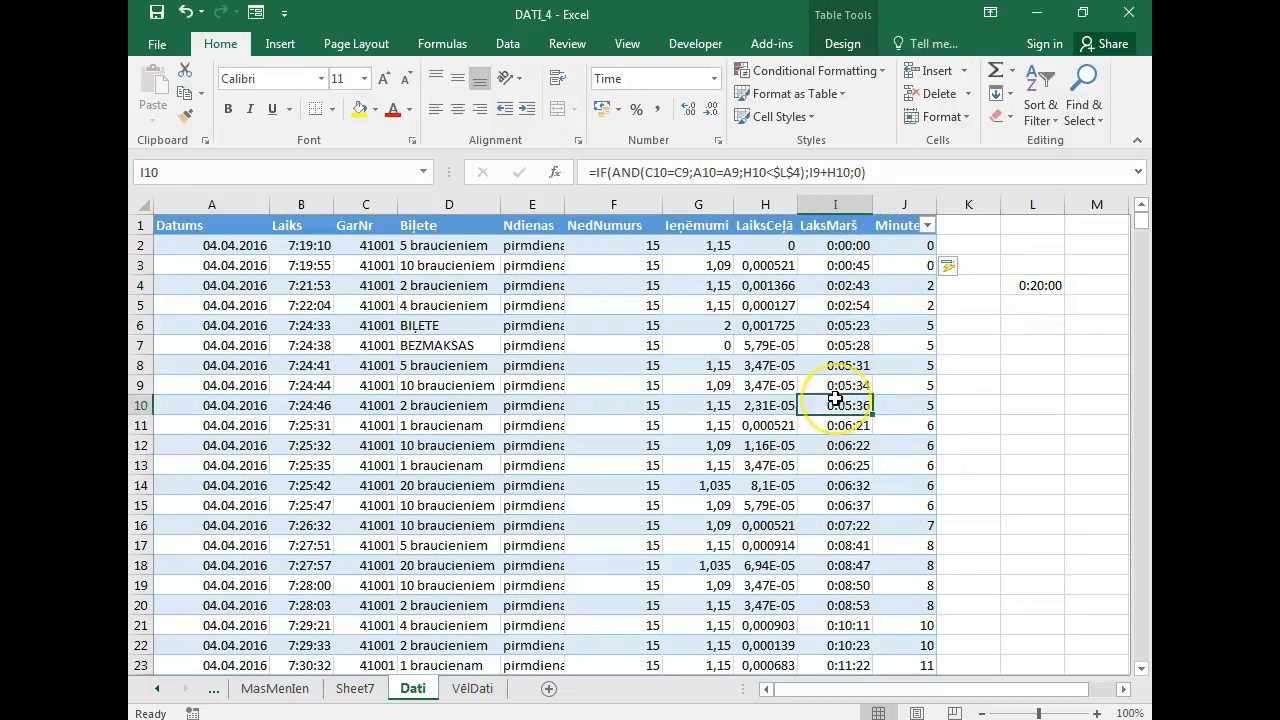
Insert a PivotTable based on the data table on a new worksheet and refresh its source fields.
{"action": "key", "text": "alt"}
{"action": "key", "text": "n"}
{"action": "key", "text": "v"}
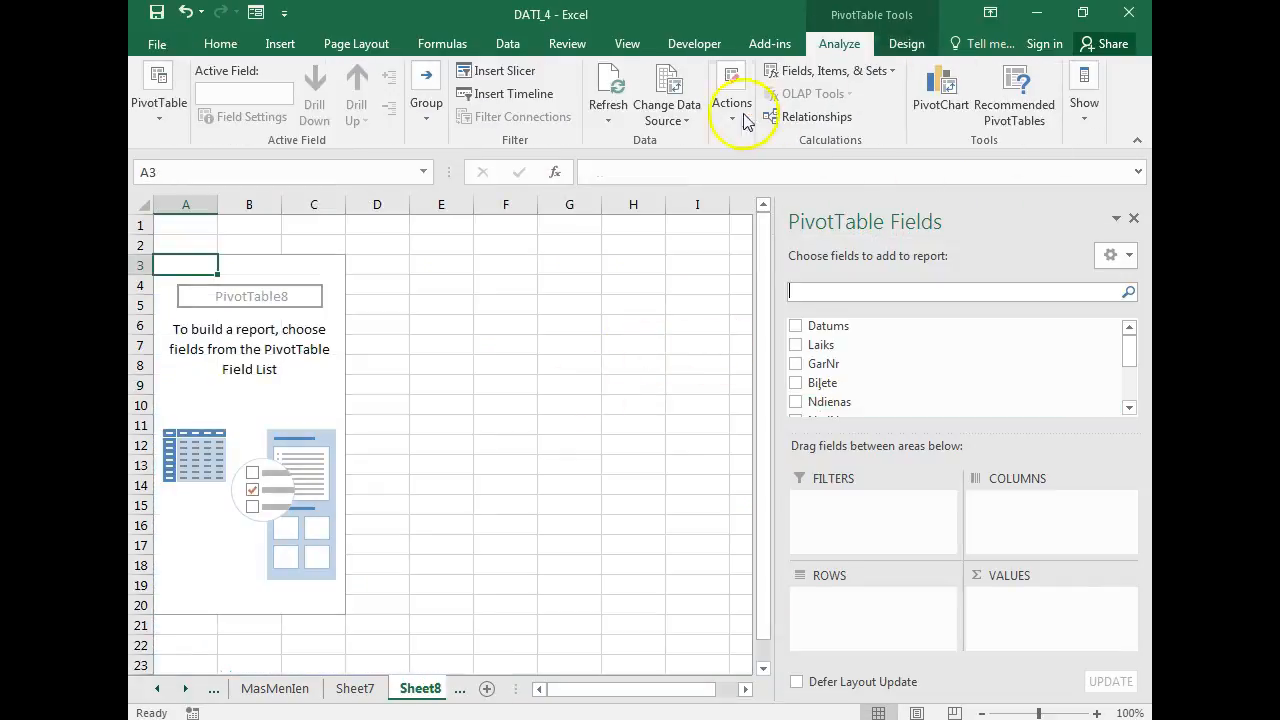
{"action": "left_click", "coordinate": [607, 84]}
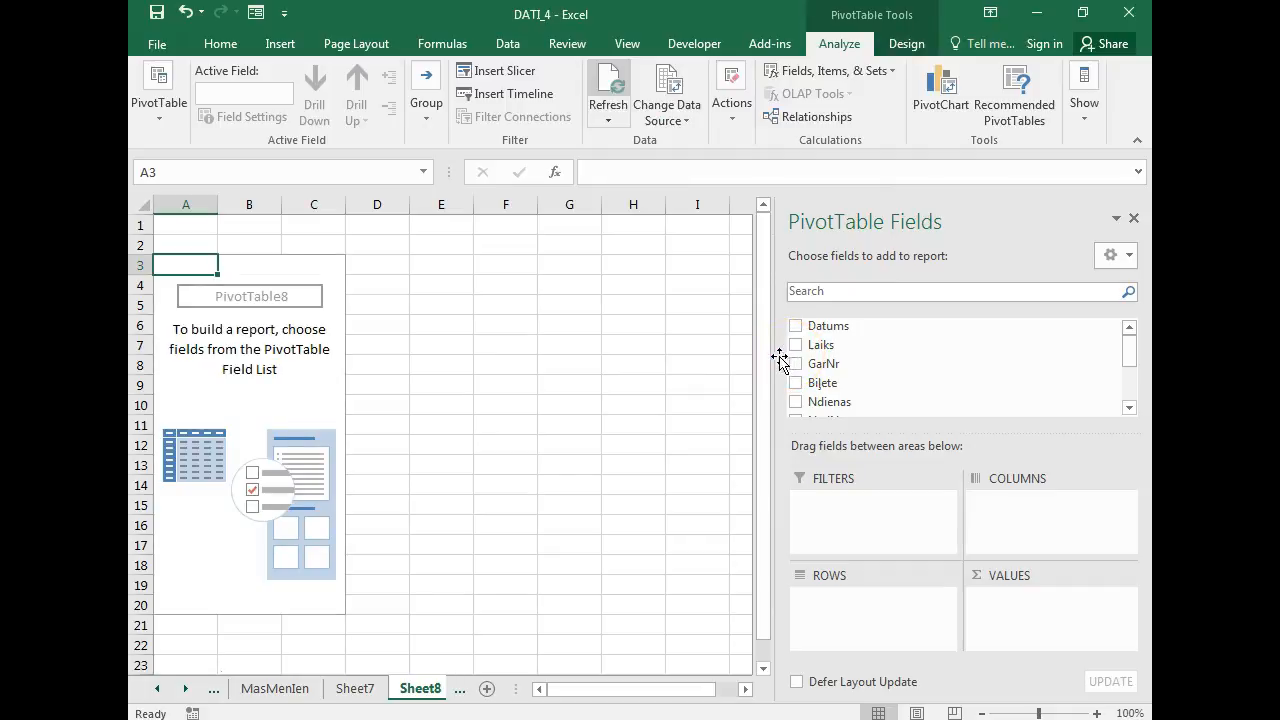
Add the Minute field to the PivotTable's rows and look through the resulting row labels.
{"action": "left_click_drag", "start_coordinate": [1130, 340], "coordinate": [1137, 395]}
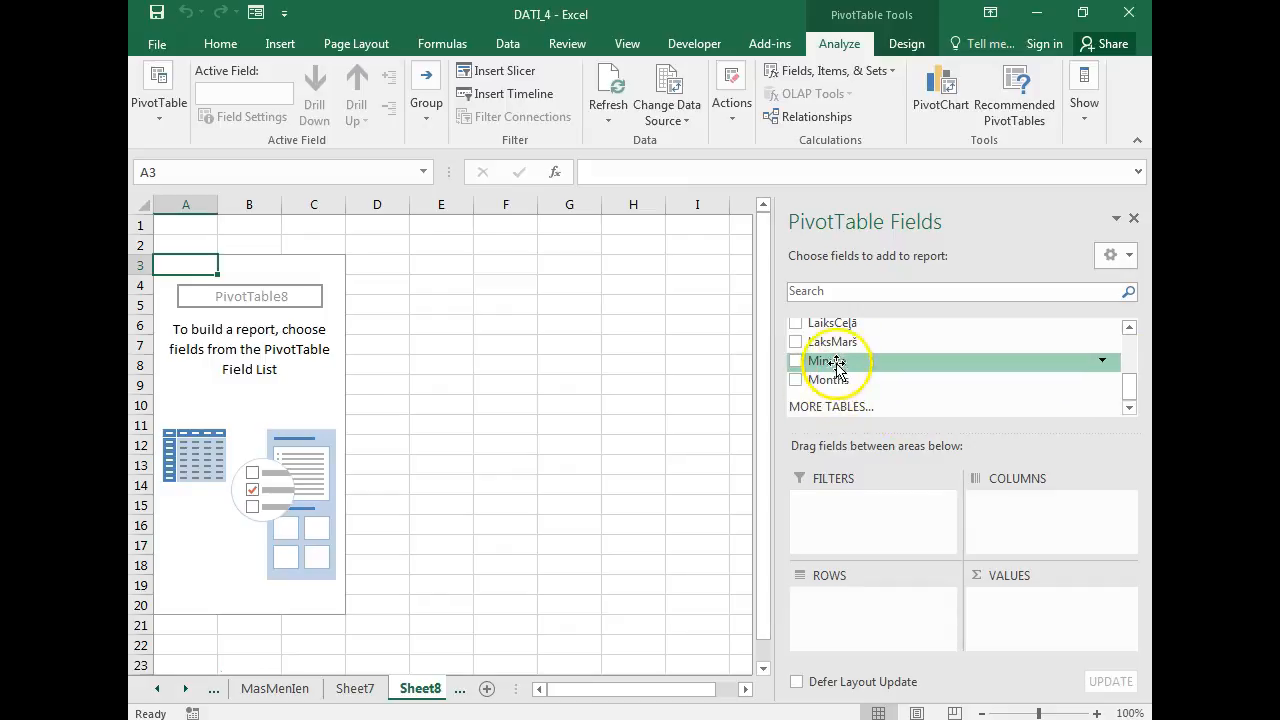
{"action": "left_click_drag", "start_coordinate": [836, 362], "coordinate": [889, 606]}
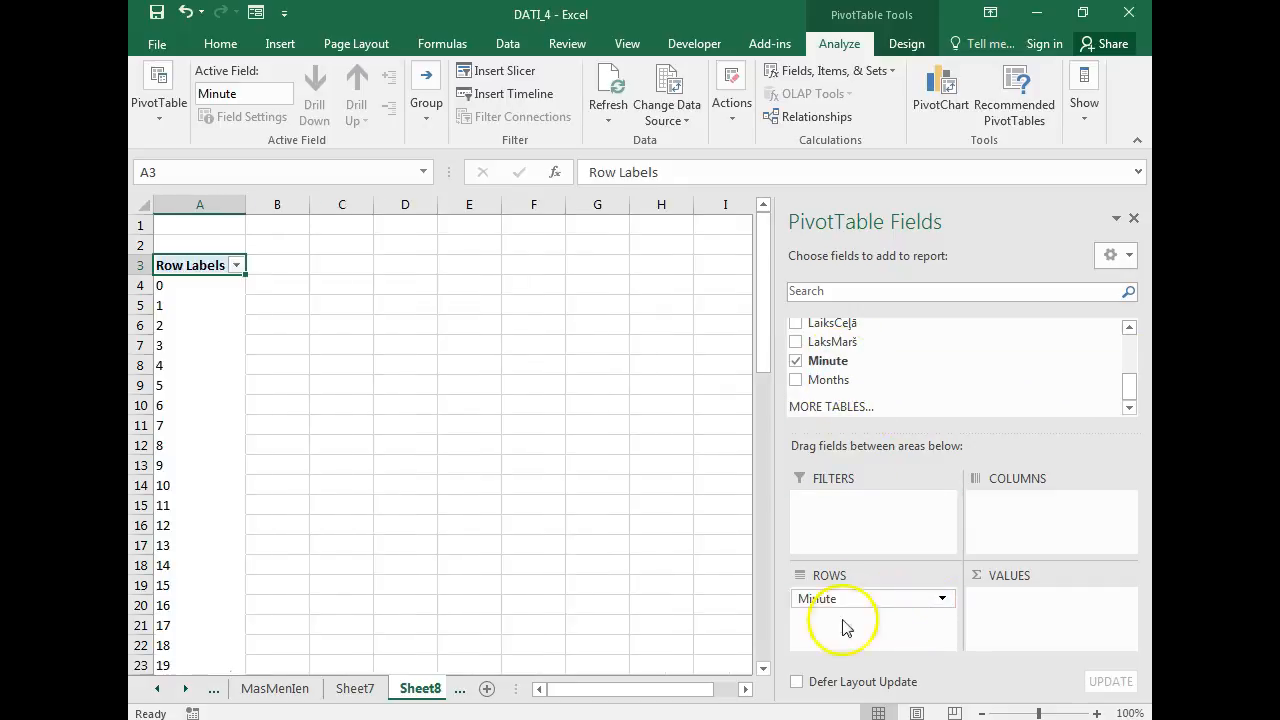
{"action": "scroll", "coordinate": [230, 291], "scroll_direction": "down", "scroll_amount": 17}
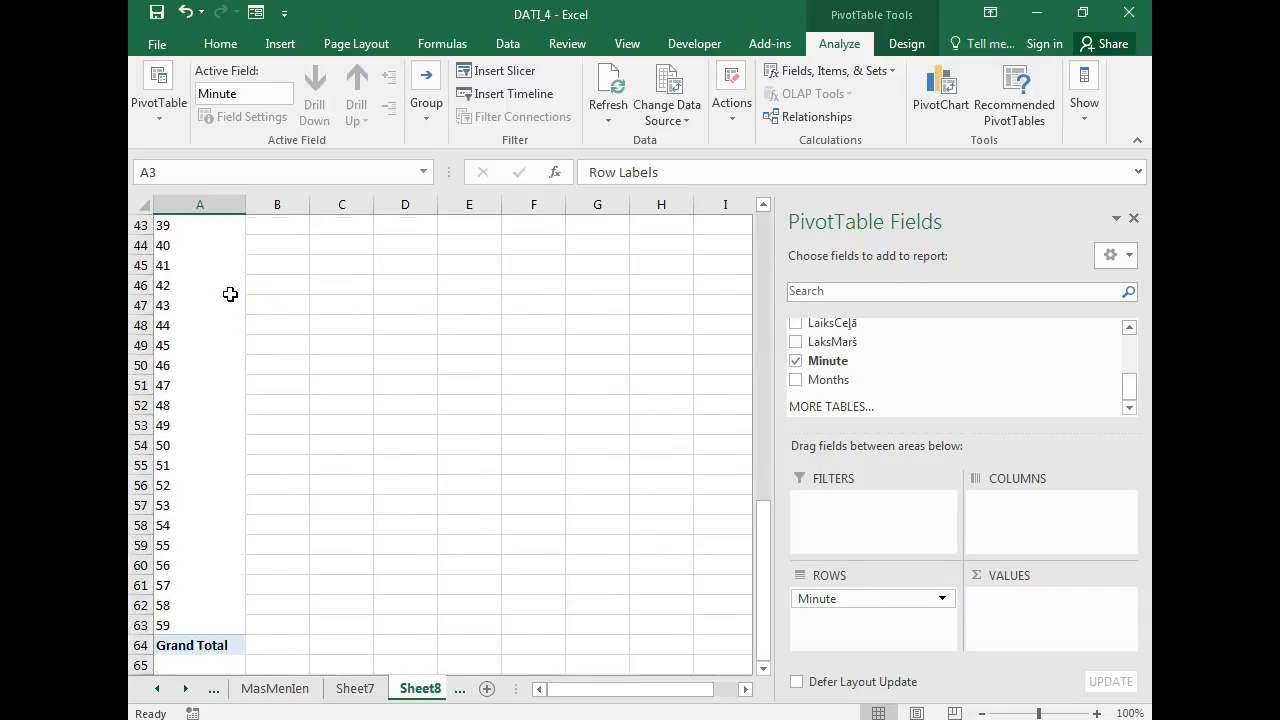
{"action": "scroll", "coordinate": [230, 343], "scroll_direction": "up", "scroll_amount": 17}
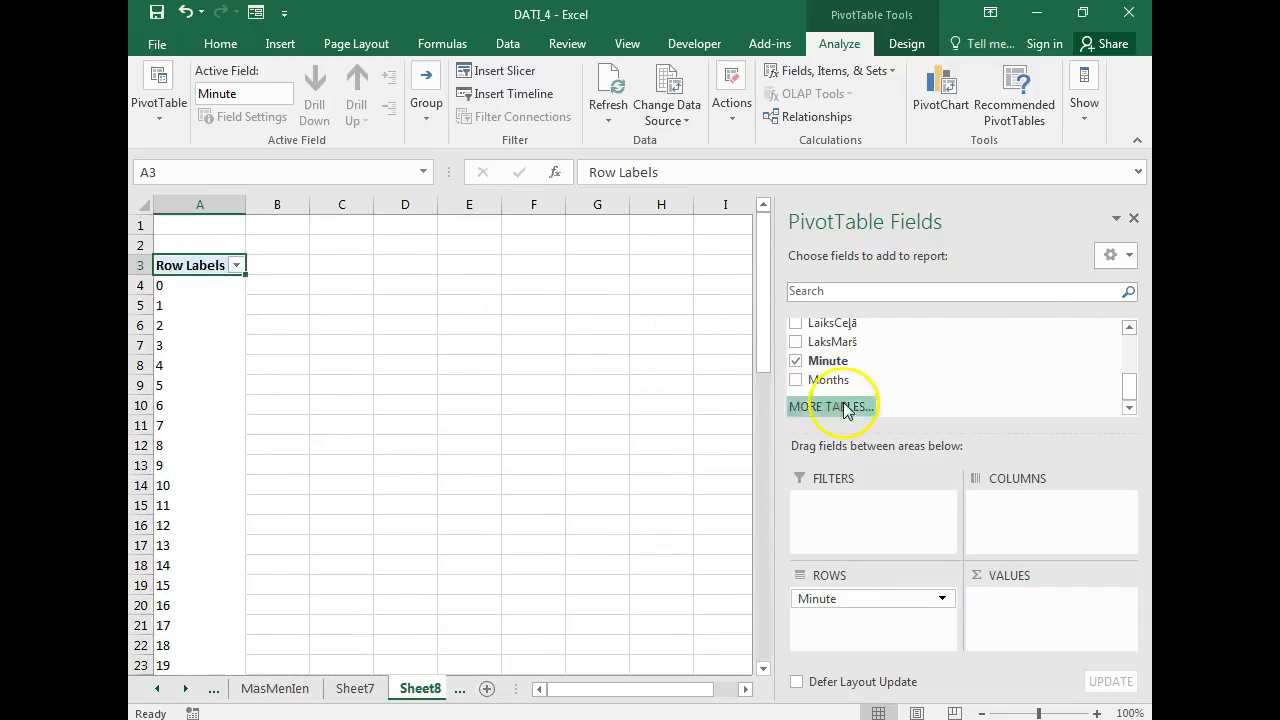
Add Biļete to the PivotTable's values as a count and look through the counts per minute down to the Grand Total.
{"action": "left_click", "coordinate": [1129, 328]}
{"action": "left_click", "coordinate": [1129, 328]}
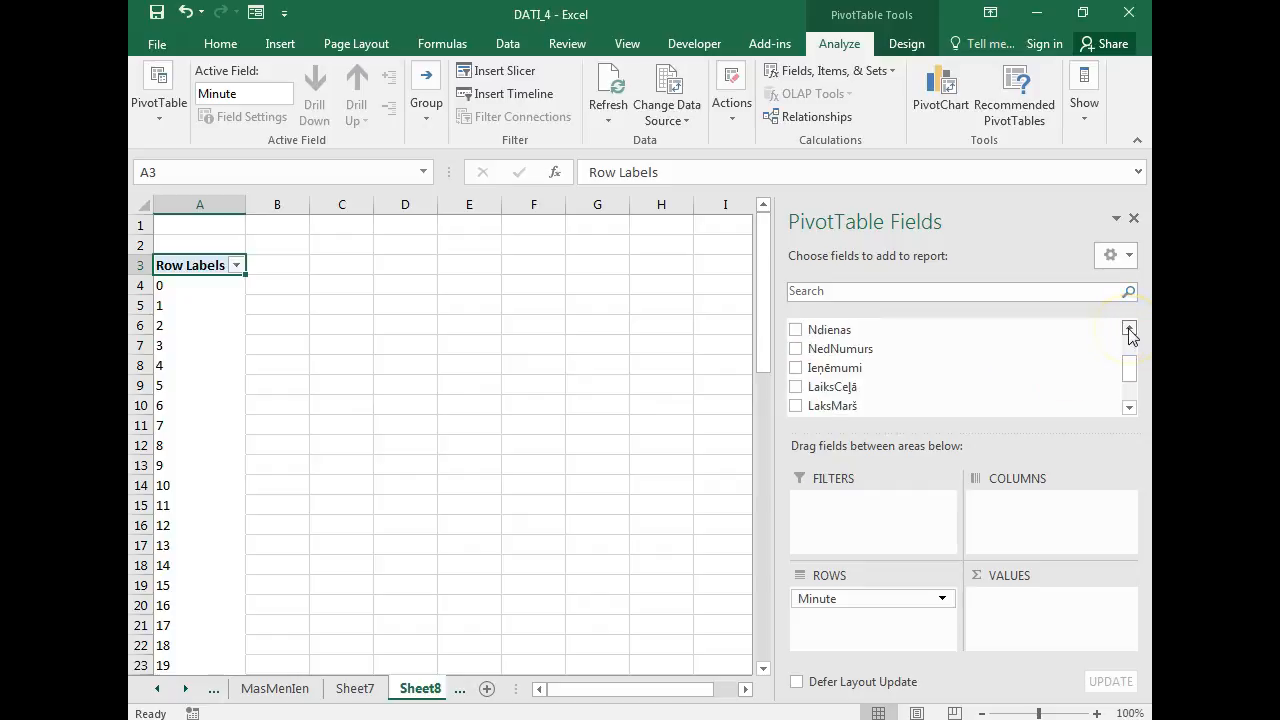
{"action": "left_click", "coordinate": [1129, 328]}
{"action": "left_click_drag", "start_coordinate": [805, 344], "coordinate": [1055, 615]}
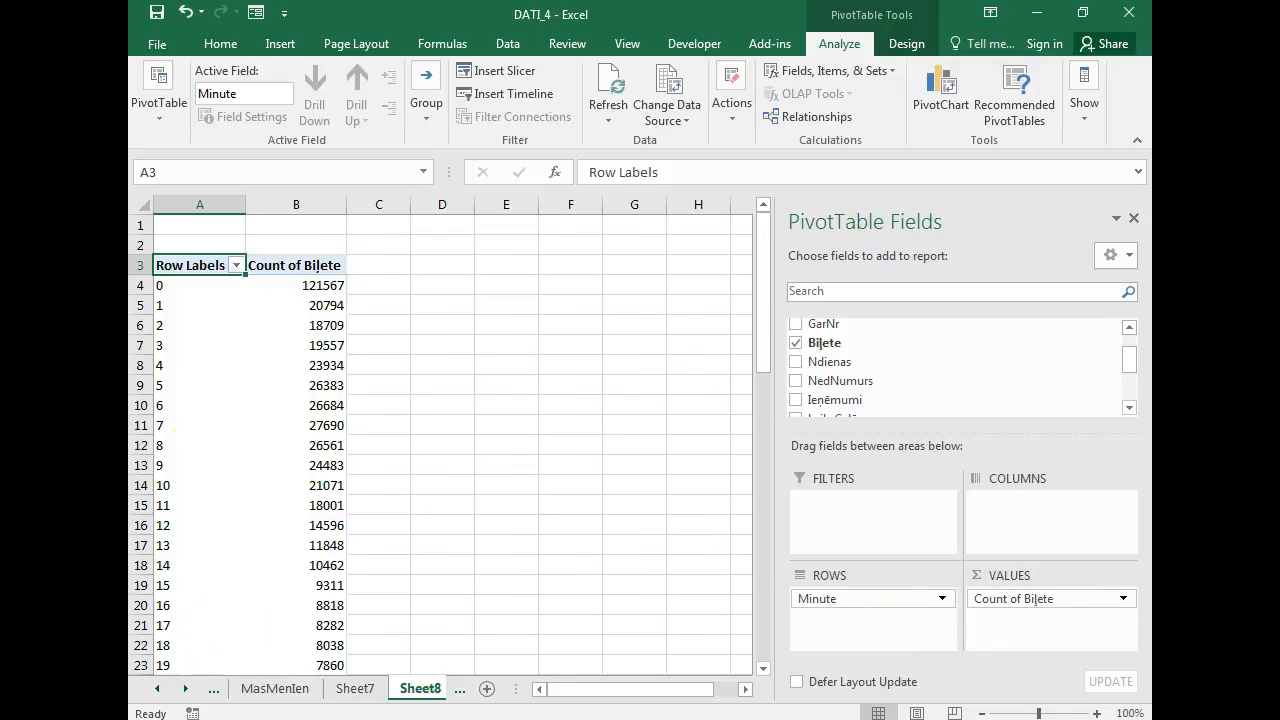
{"action": "left_click", "coordinate": [325, 305]}
{"action": "scroll", "coordinate": [338, 425], "scroll_direction": "down", "scroll_amount": 4}
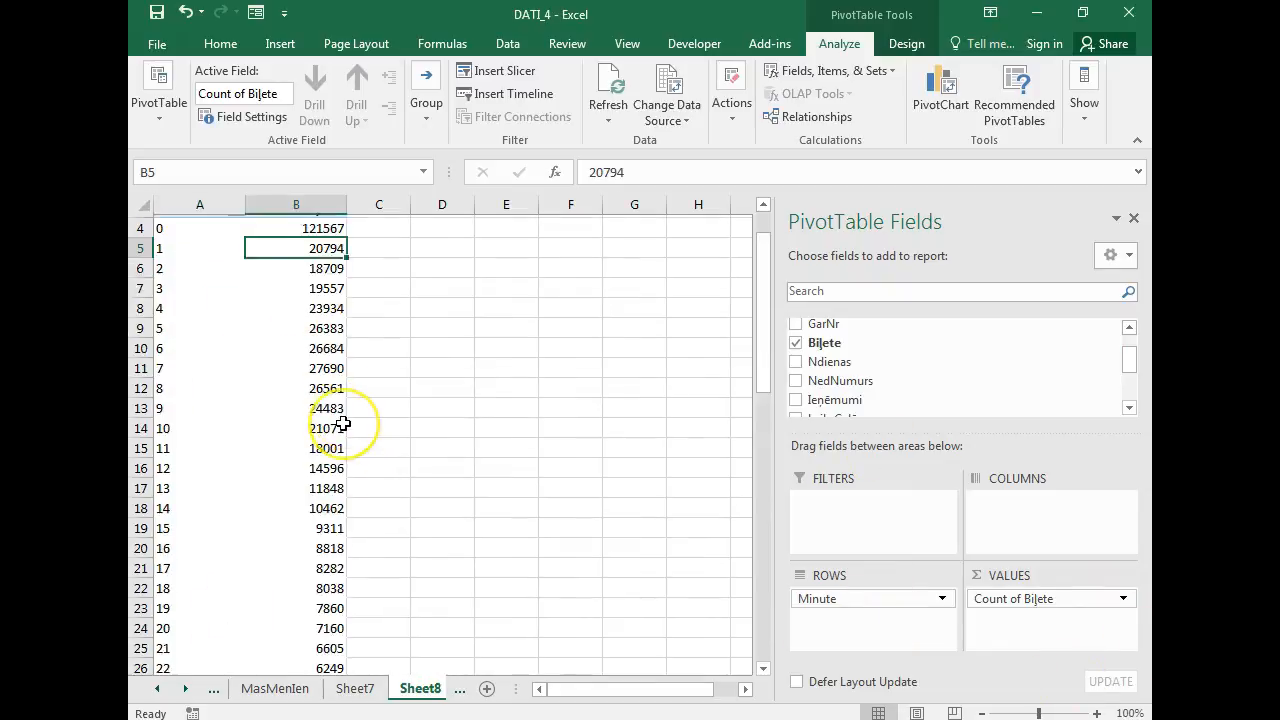
{"action": "scroll", "coordinate": [343, 424], "scroll_direction": "down", "scroll_amount": 14}
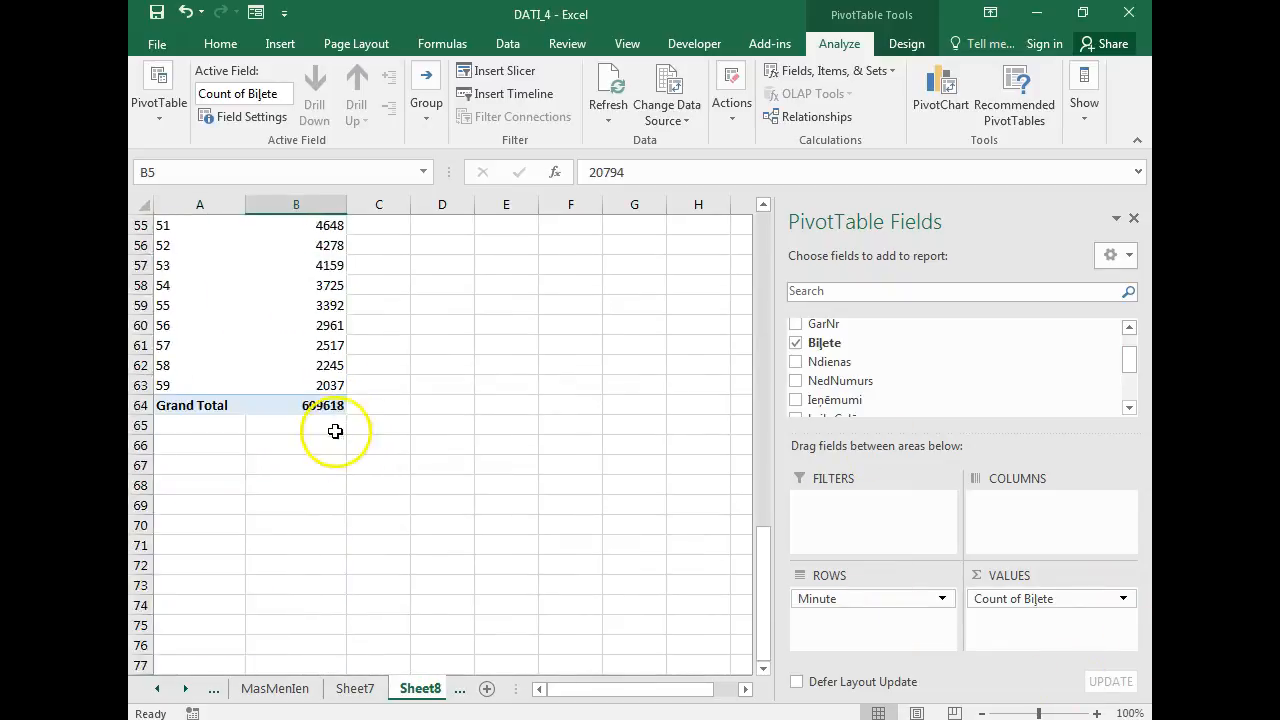
{"action": "scroll", "coordinate": [335, 430], "scroll_direction": "up", "scroll_amount": 9}
{"action": "scroll", "coordinate": [333, 430], "scroll_direction": "up", "scroll_amount": 9}
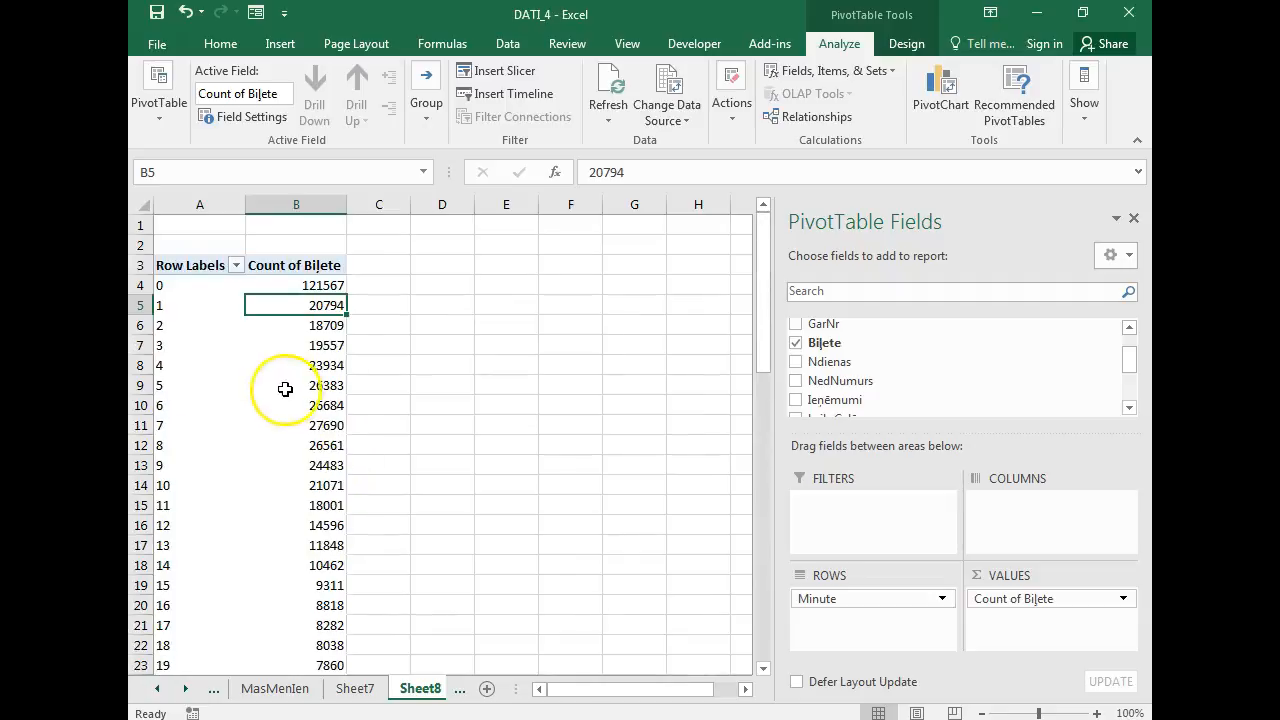
Insert a Clustered Column PivotChart of the Biļete counts by minute and move it over the PivotTable, near the sheet's upper edge.
{"action": "left_click", "coordinate": [943, 88]}
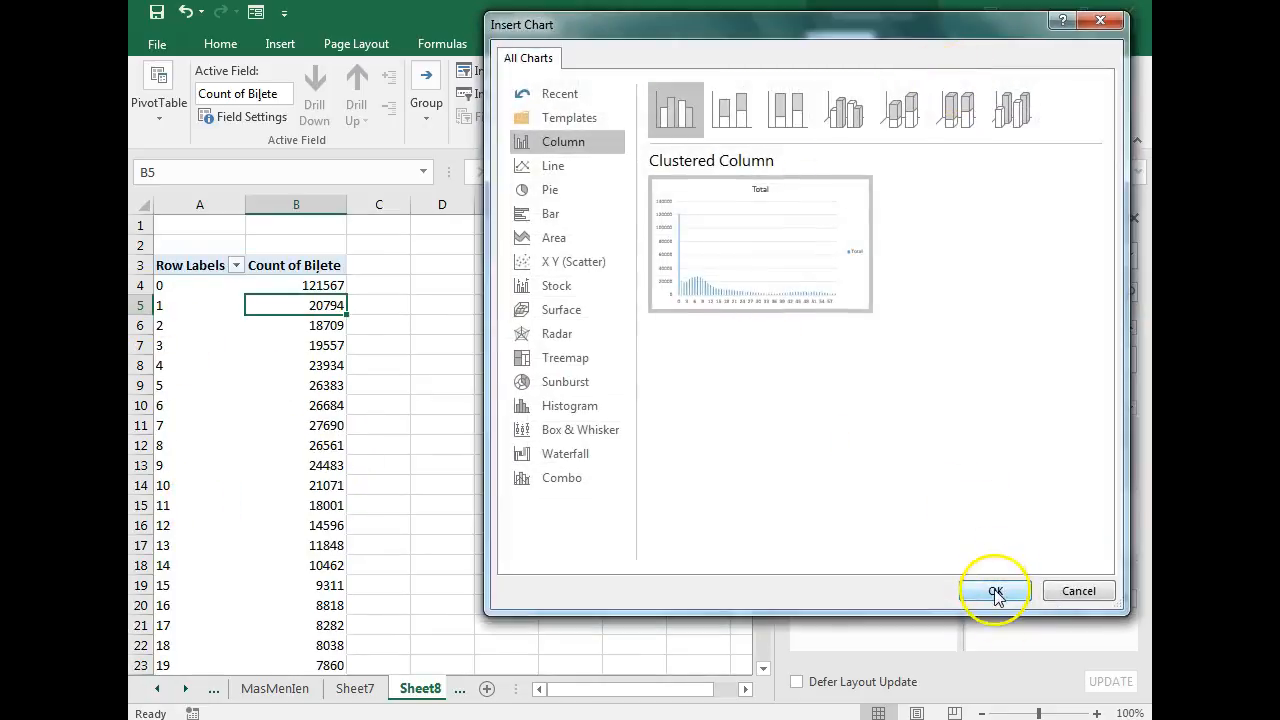
{"action": "left_click", "coordinate": [990, 590]}
{"action": "left_click_drag", "start_coordinate": [535, 349], "coordinate": [546, 266]}
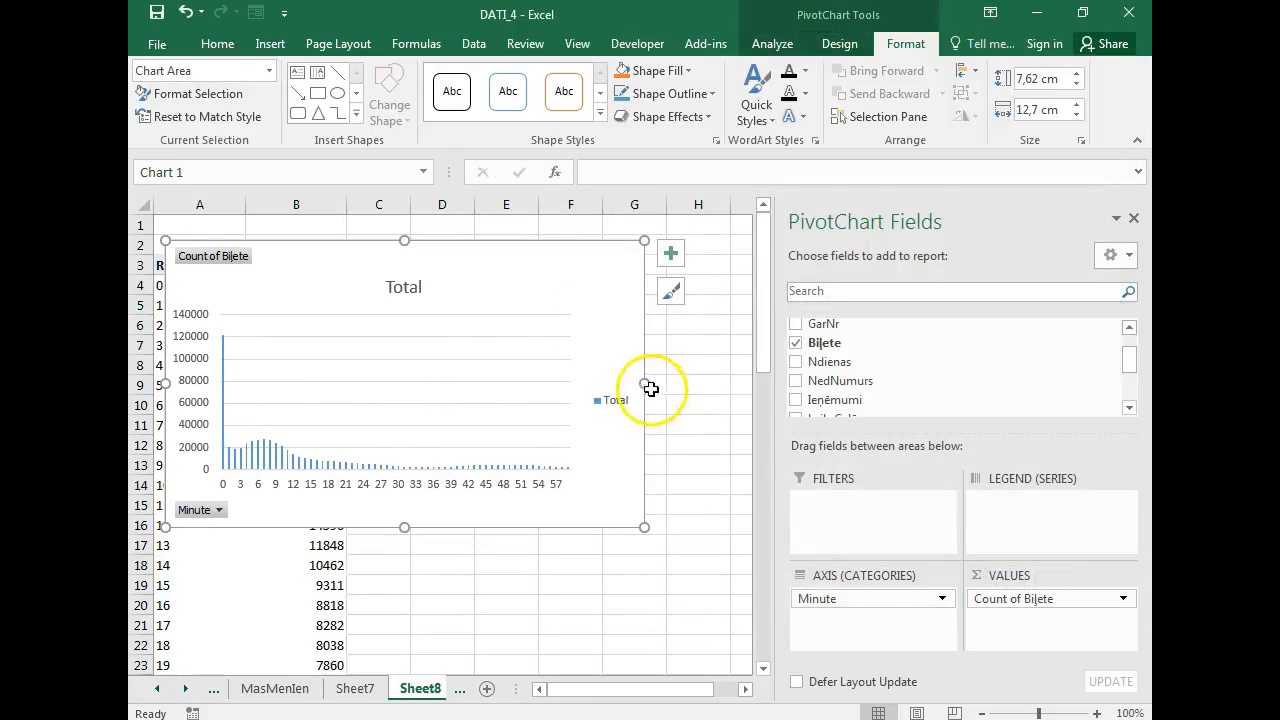
Enlarge the PivotChart to about 9,05 cm high and 20,51 cm wide, and close the PivotChart Fields list.
{"action": "left_click_drag", "start_coordinate": [708, 376], "coordinate": [745, 390]}
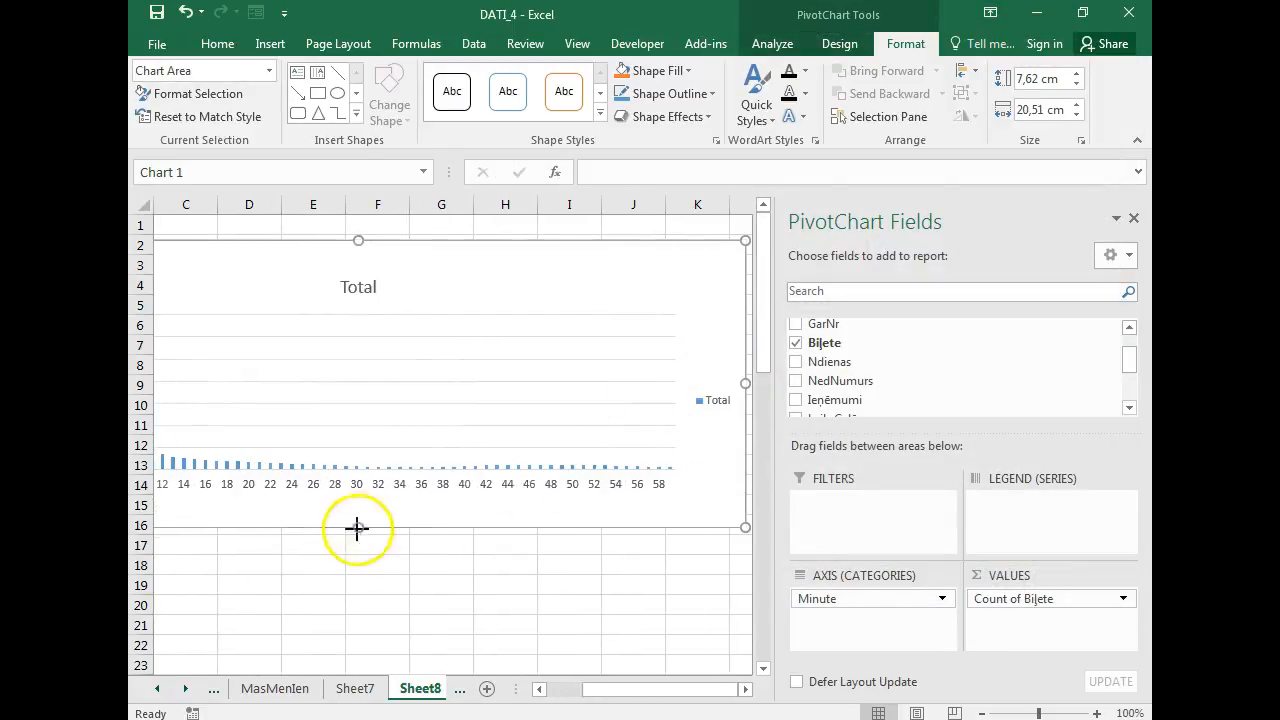
{"action": "left_click_drag", "start_coordinate": [357, 527], "coordinate": [358, 563]}
{"action": "left_click_drag", "start_coordinate": [700, 689], "coordinate": [612, 700]}
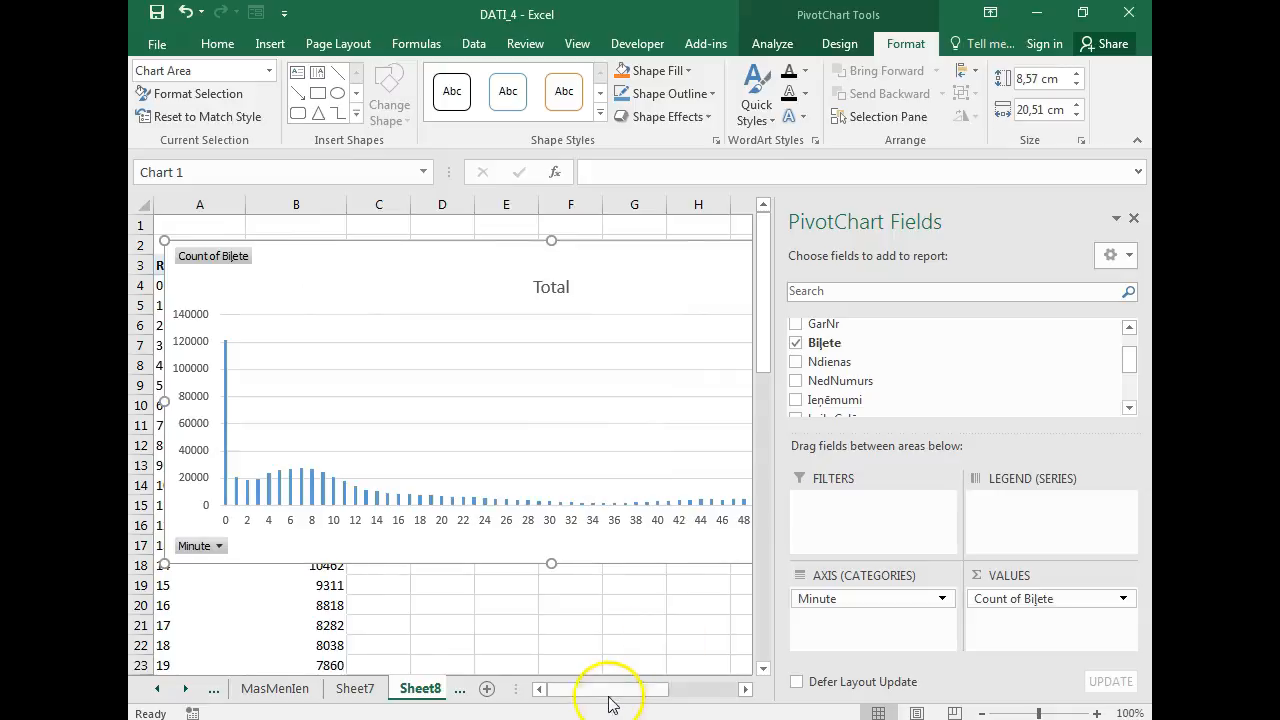
{"action": "left_click", "coordinate": [1133, 219]}
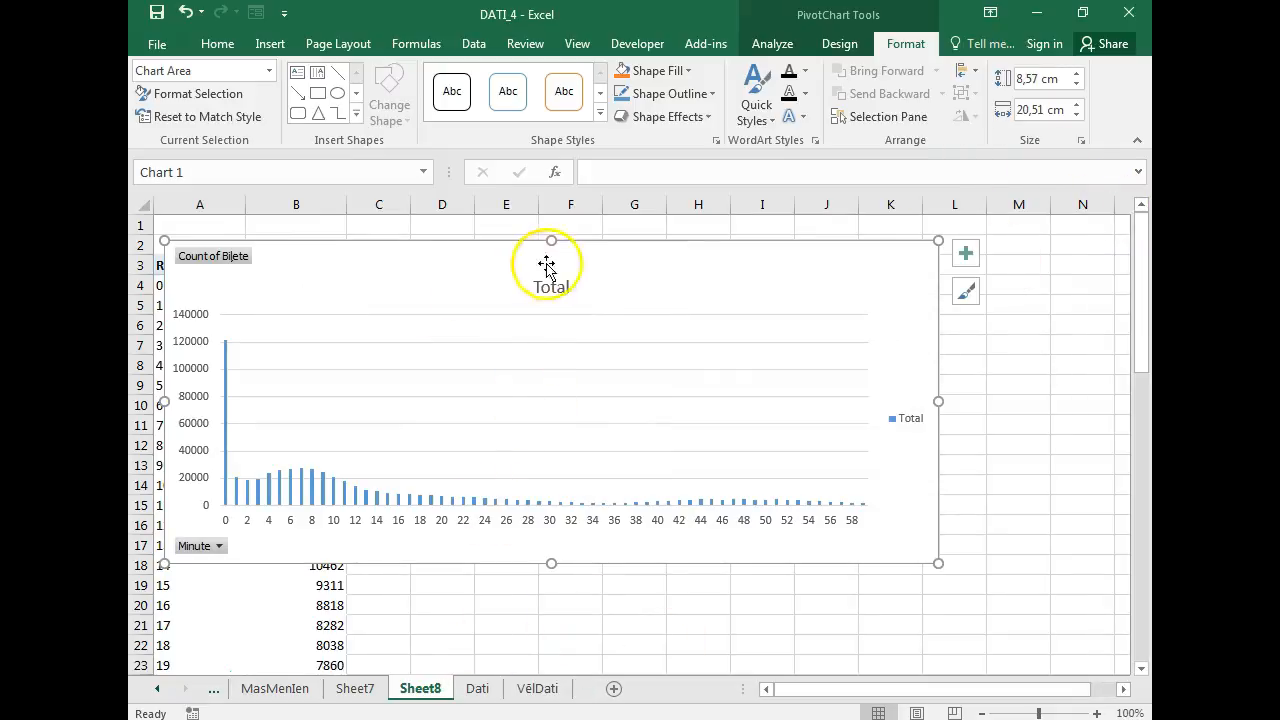
{"action": "left_click_drag", "start_coordinate": [550, 240], "coordinate": [551, 222]}
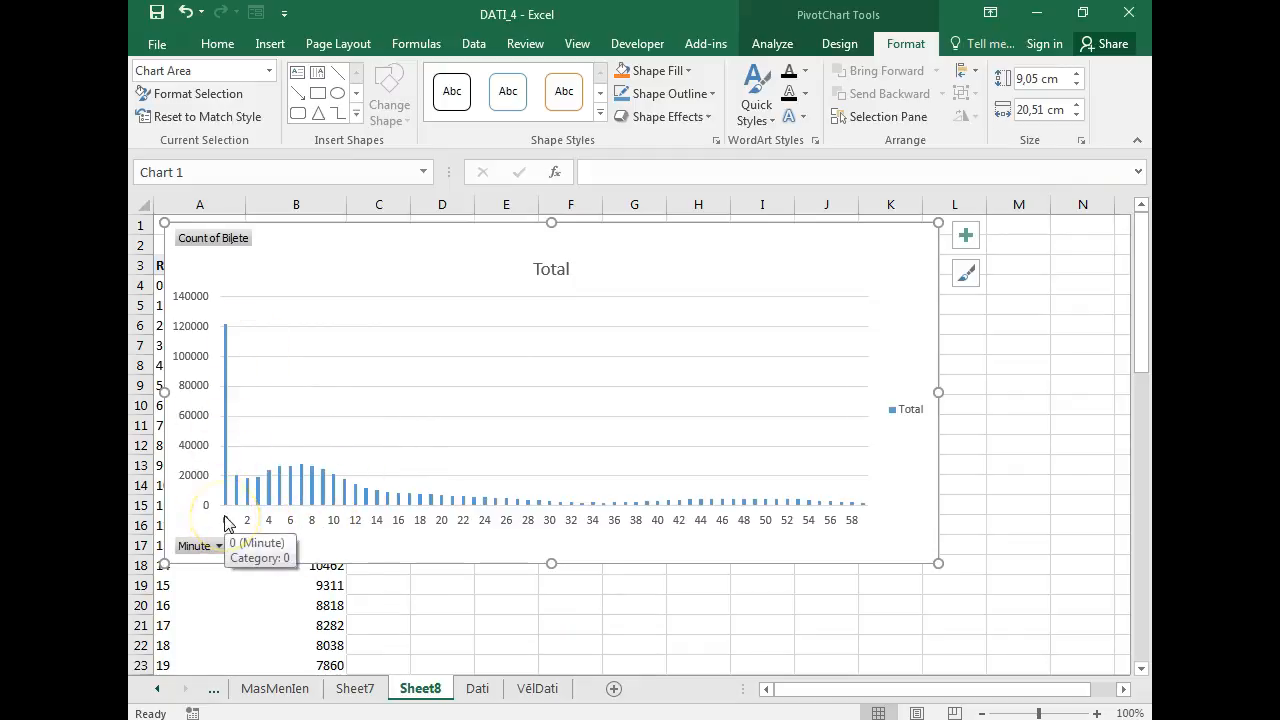
Inspect the chart's data series, and resize the chart to about 10,64 by 14,61 cm with its left edge moved into column B.
{"action": "left_click", "coordinate": [224, 330]}
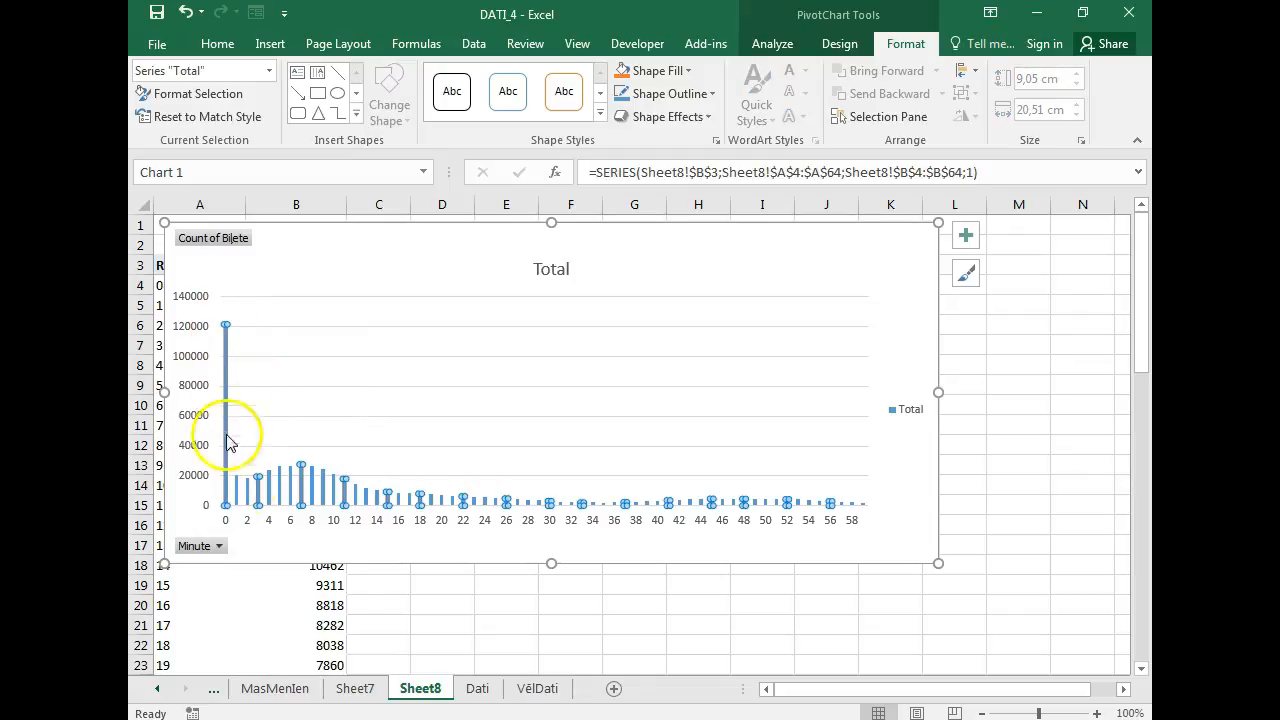
{"action": "left_click", "coordinate": [320, 556]}
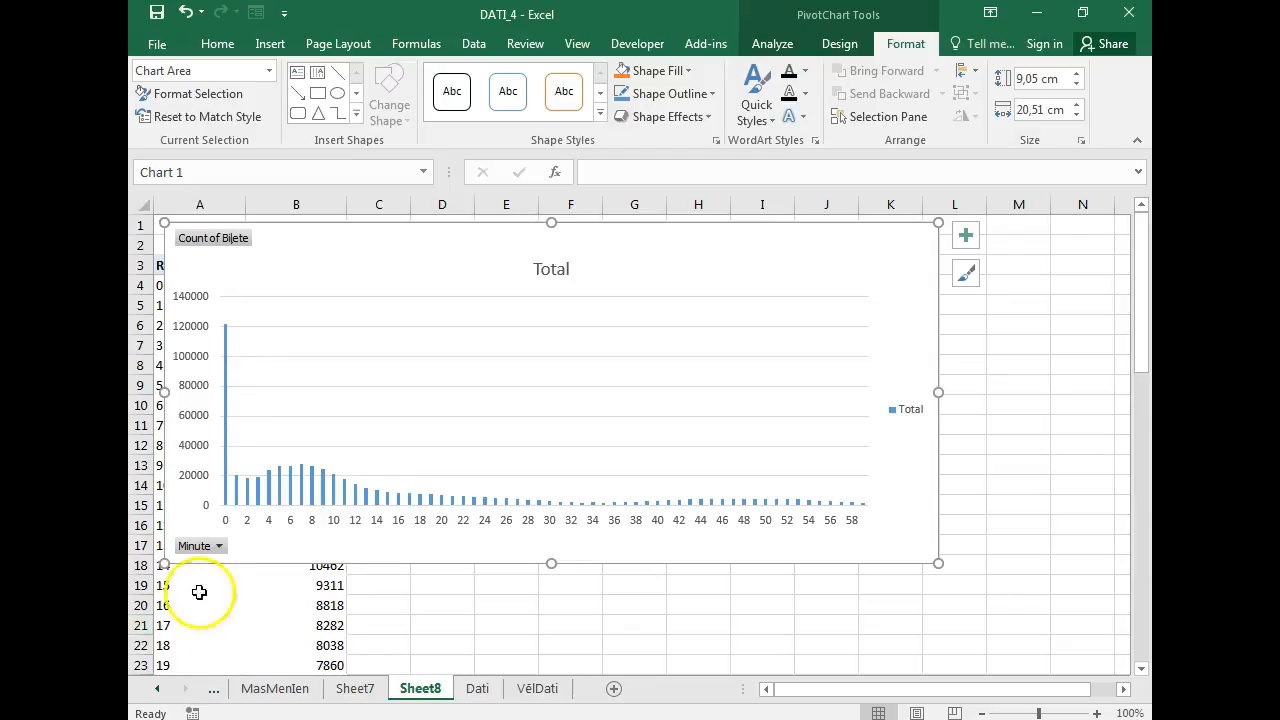
{"action": "left_click_drag", "start_coordinate": [551, 563], "coordinate": [549, 622]}
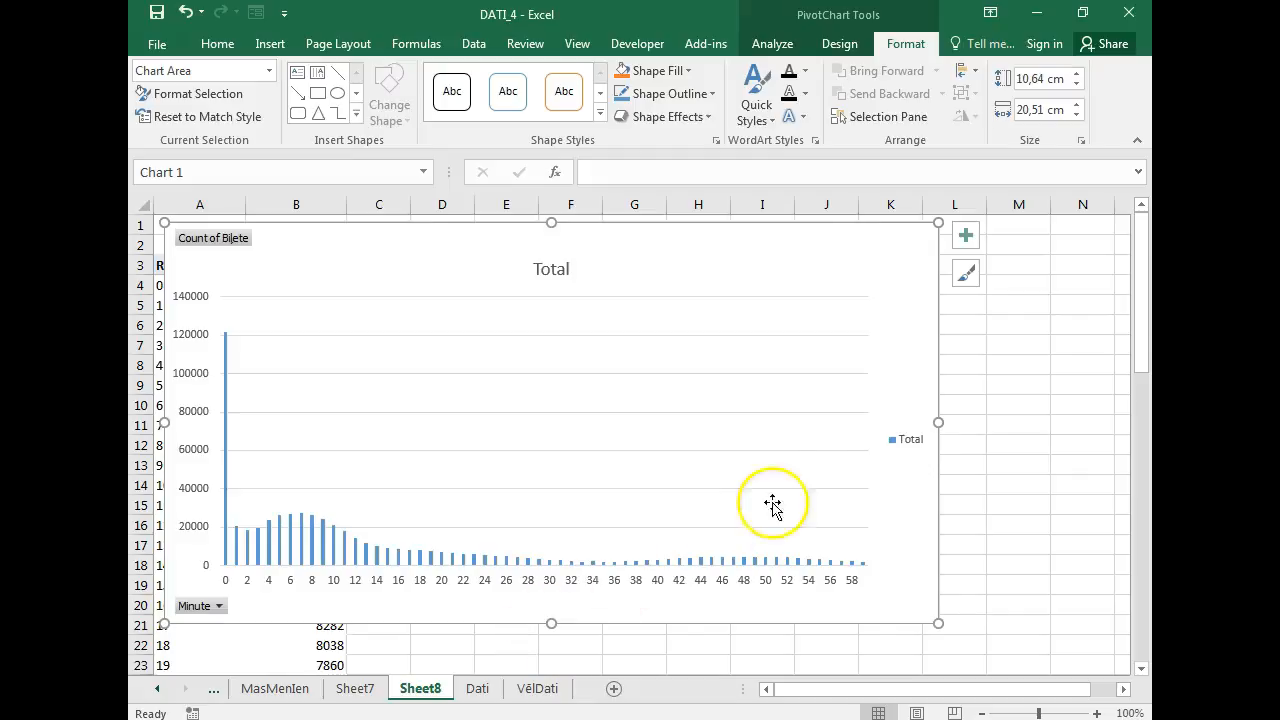
{"action": "left_click_drag", "start_coordinate": [939, 423], "coordinate": [716, 415]}
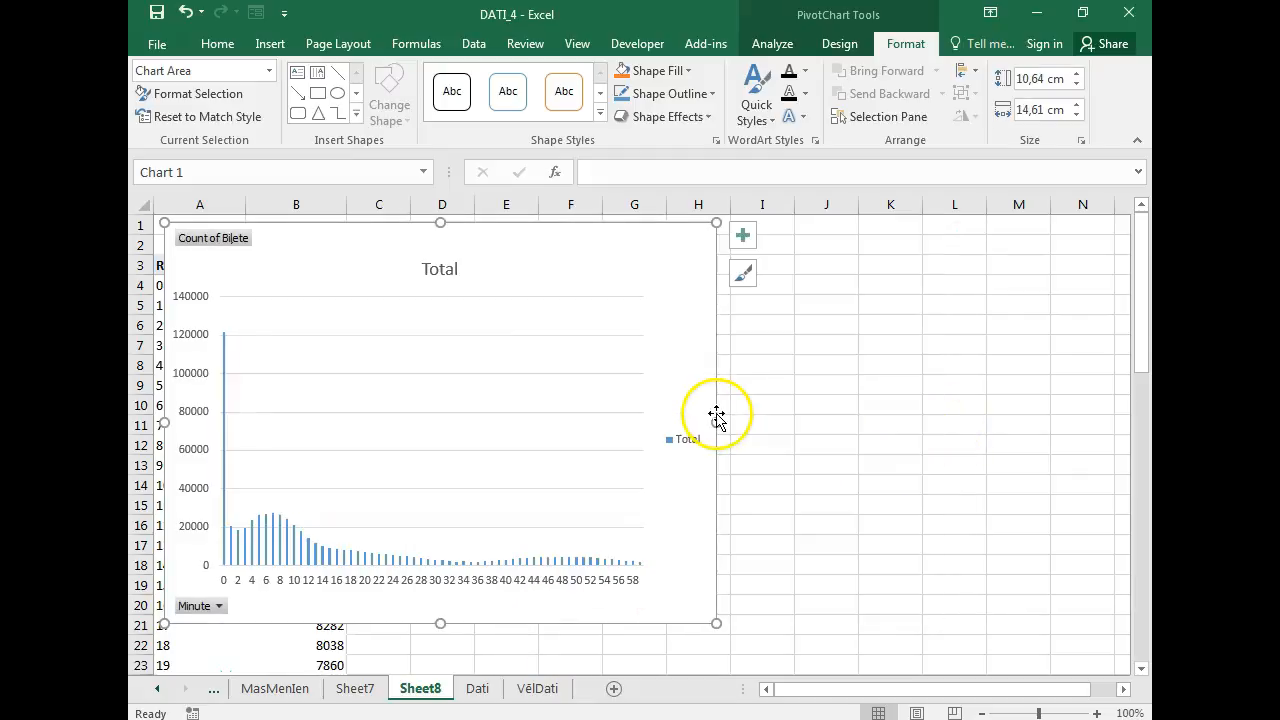
{"action": "left_click_drag", "start_coordinate": [594, 246], "coordinate": [681, 248]}
Check the time limit on the Dati sheet and the ticket table on the VēlDati sheet, and return to Sheet8.
{"action": "left_click", "coordinate": [478, 689]}
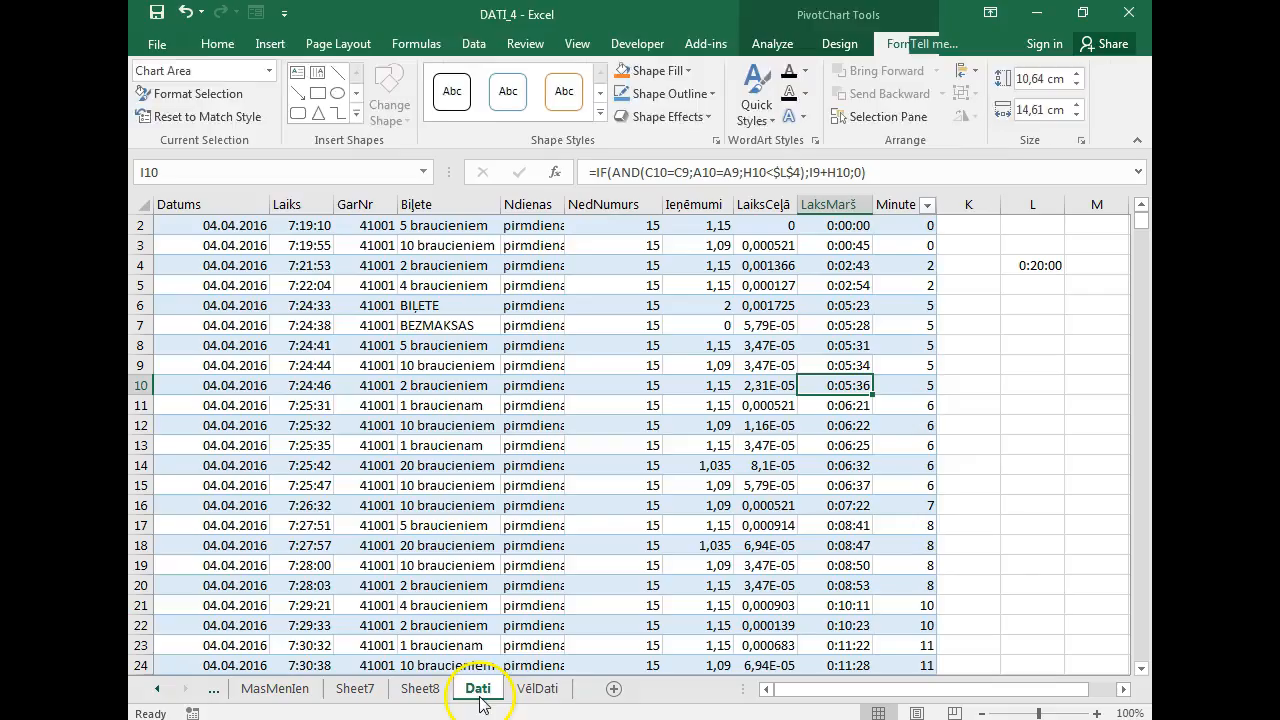
{"action": "left_click", "coordinate": [1055, 264]}
{"action": "left_click", "coordinate": [549, 686]}
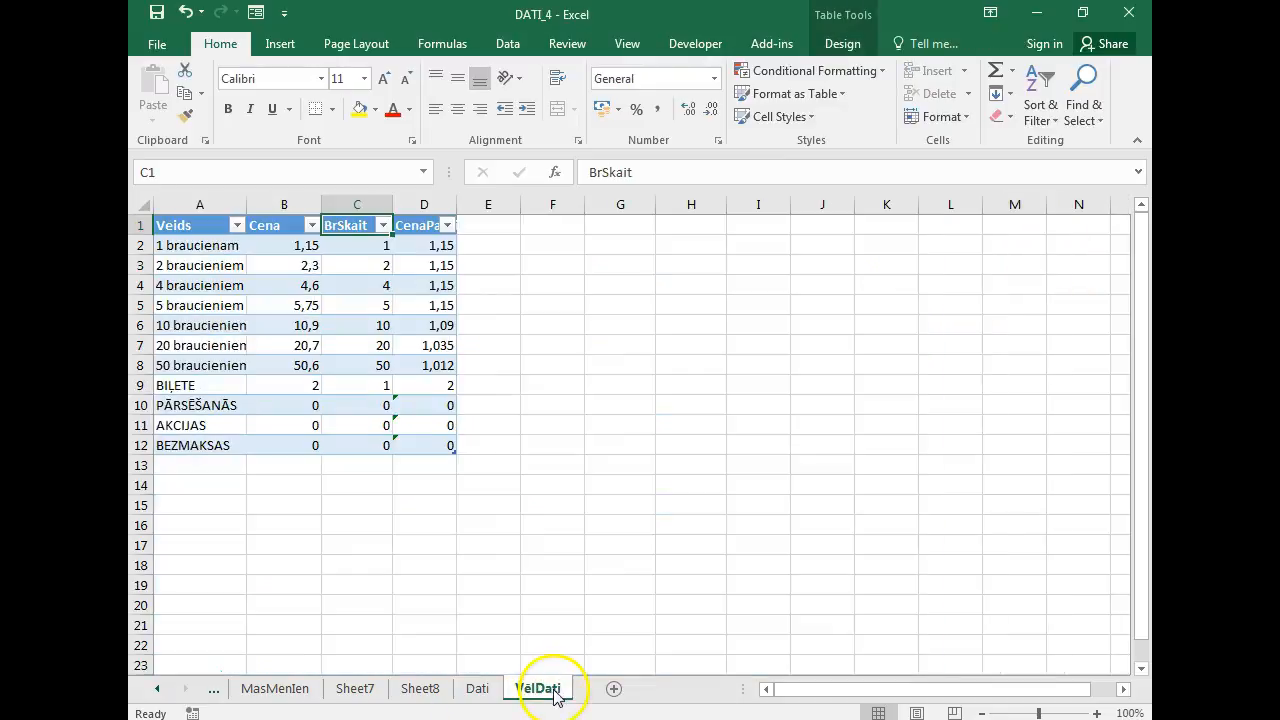
{"action": "left_click", "coordinate": [420, 688]}
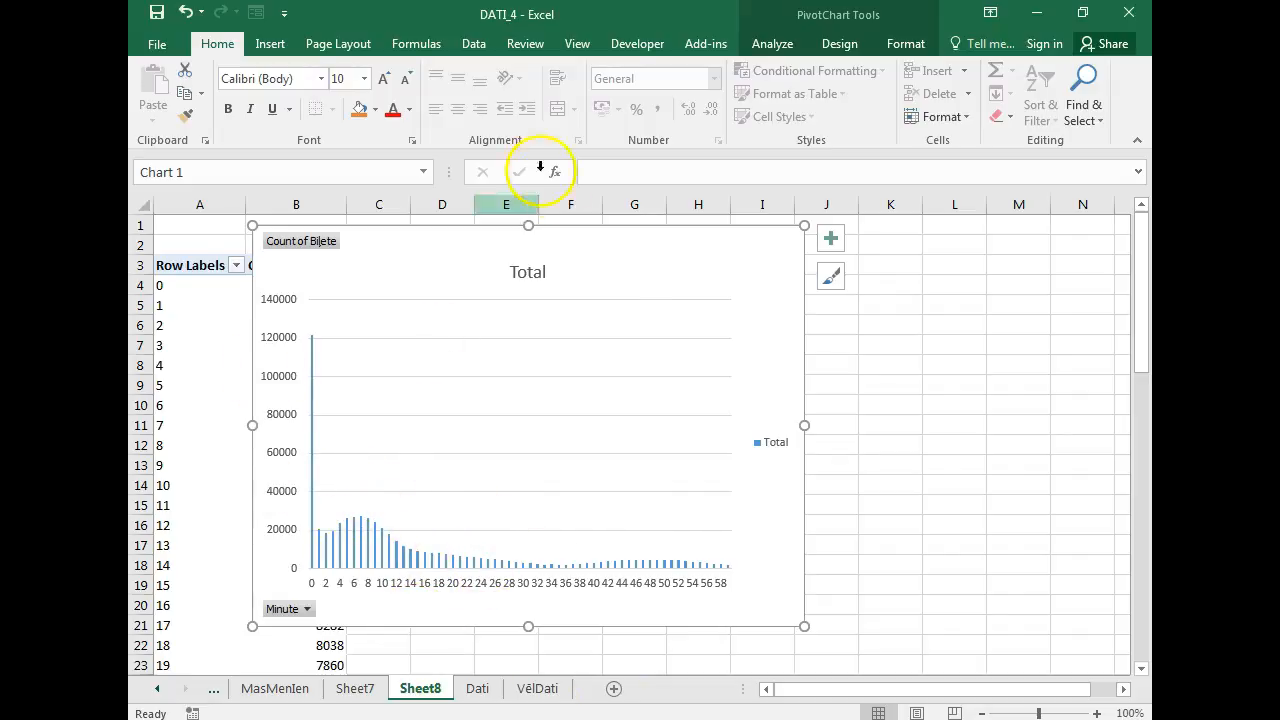
Shift the PivotChart slightly left, widen it a little, and switch to the Dati sheet.
{"action": "left_click_drag", "start_coordinate": [634, 249], "coordinate": [595, 248]}
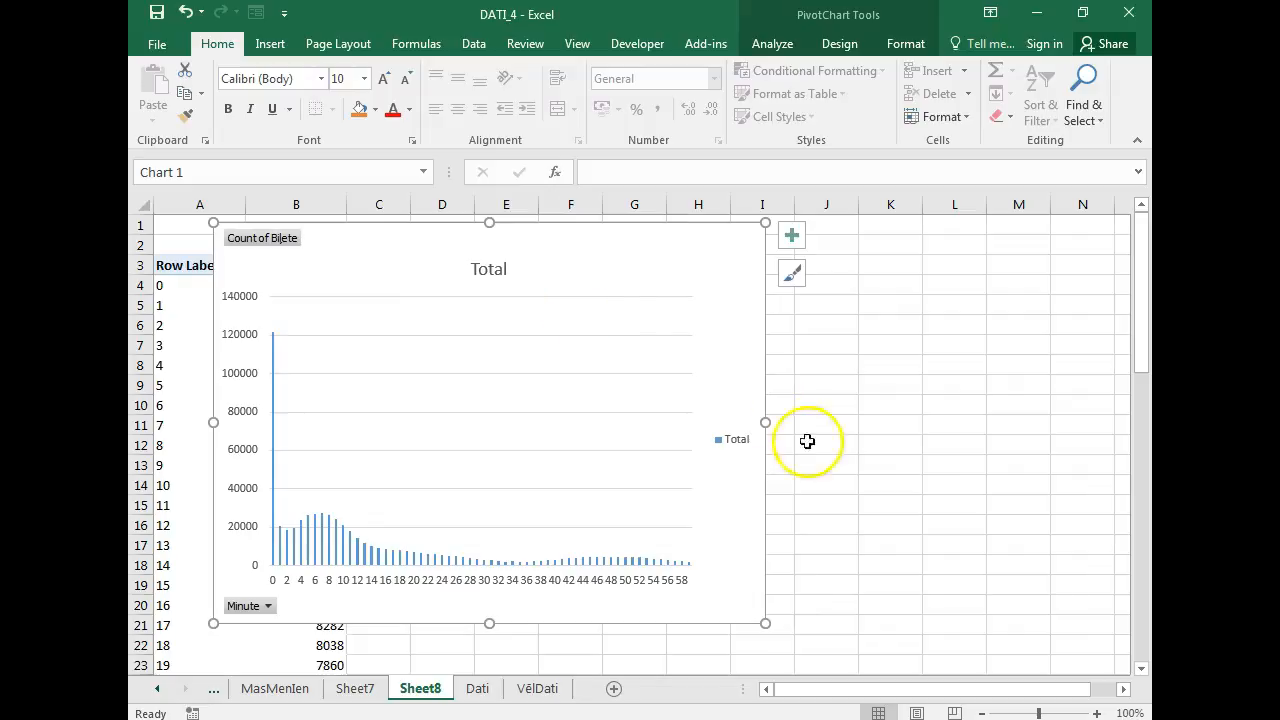
{"action": "left_click_drag", "start_coordinate": [766, 422], "coordinate": [801, 422]}
{"action": "key", "text": "ctrl+Page_Down"}
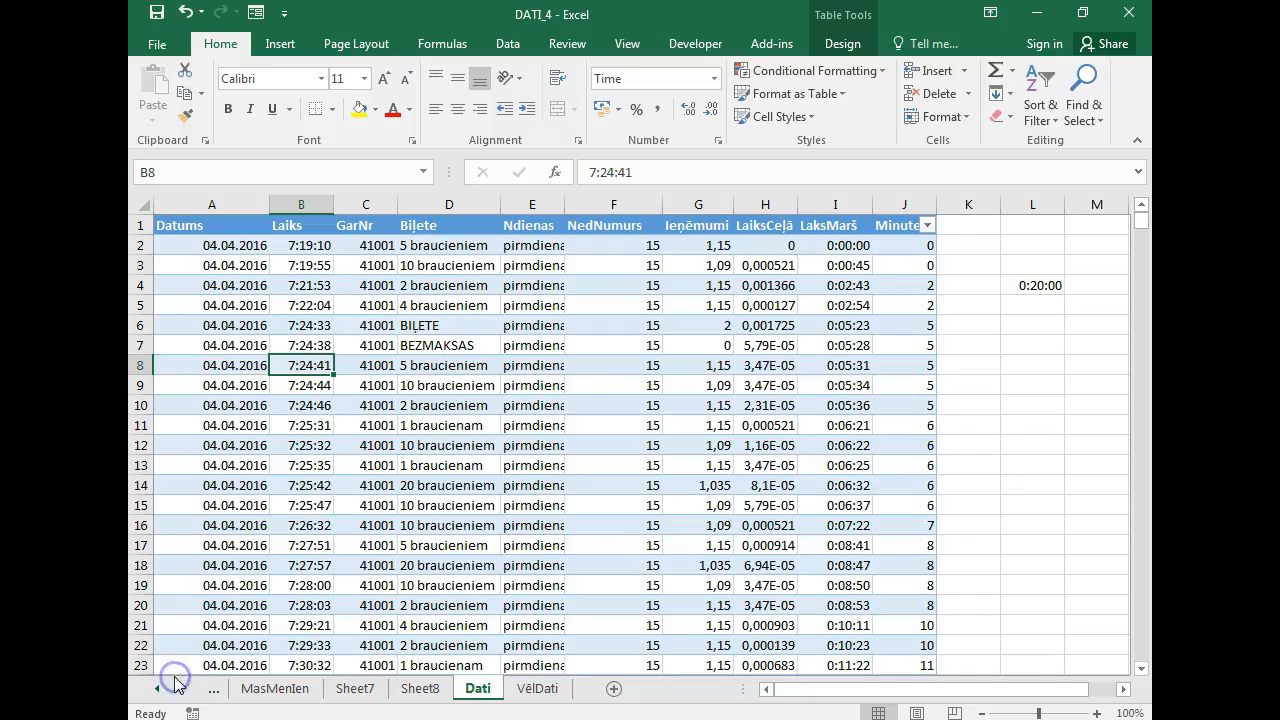